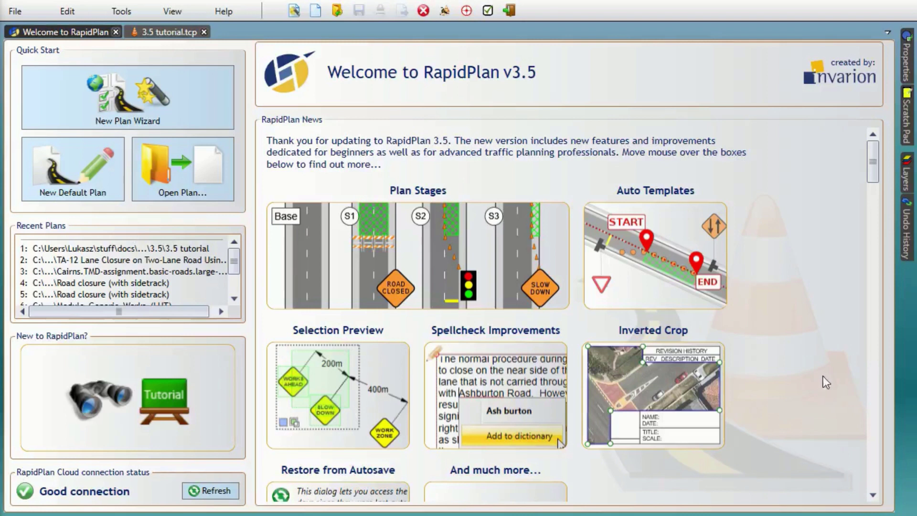
Switch from the Welcome page to the 3.5 tutorial.tcp plan with its DO NOT STOP ON TRACKS signs.
{"action": "mouse_move", "coordinate": [445, 233]}
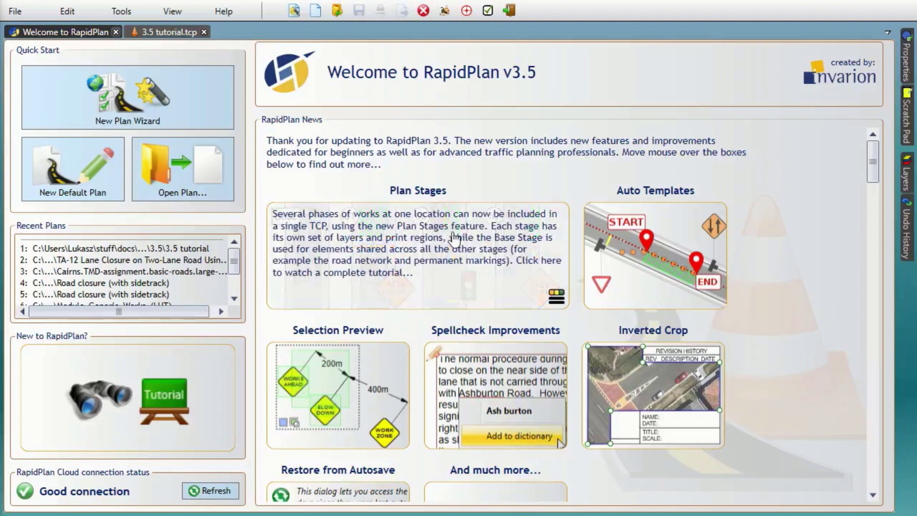
{"action": "mouse_move", "coordinate": [709, 271]}
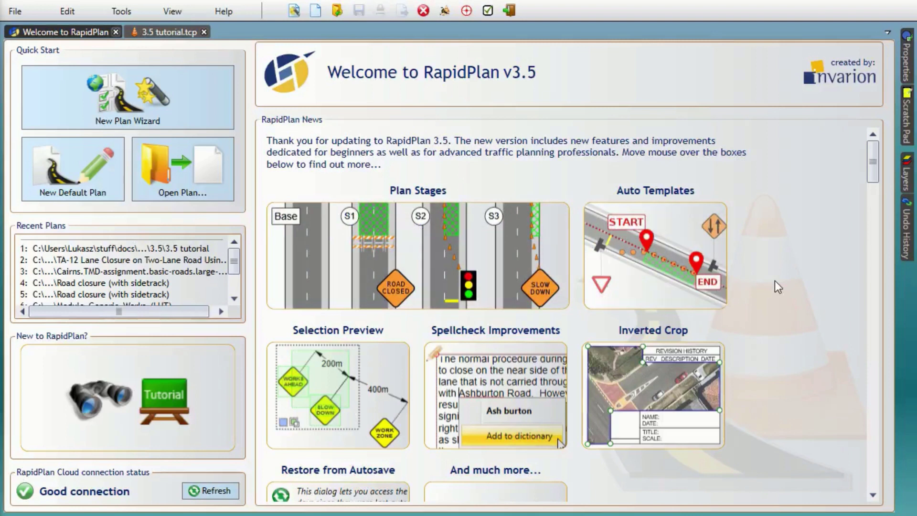
{"action": "scroll", "coordinate": [774, 280], "scroll_direction": "down", "scroll_amount": 3}
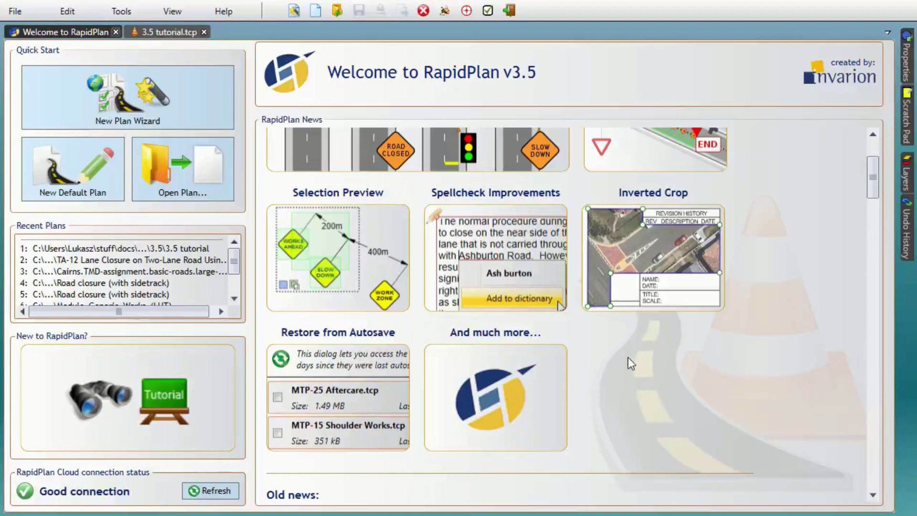
{"action": "left_click", "coordinate": [162, 33]}
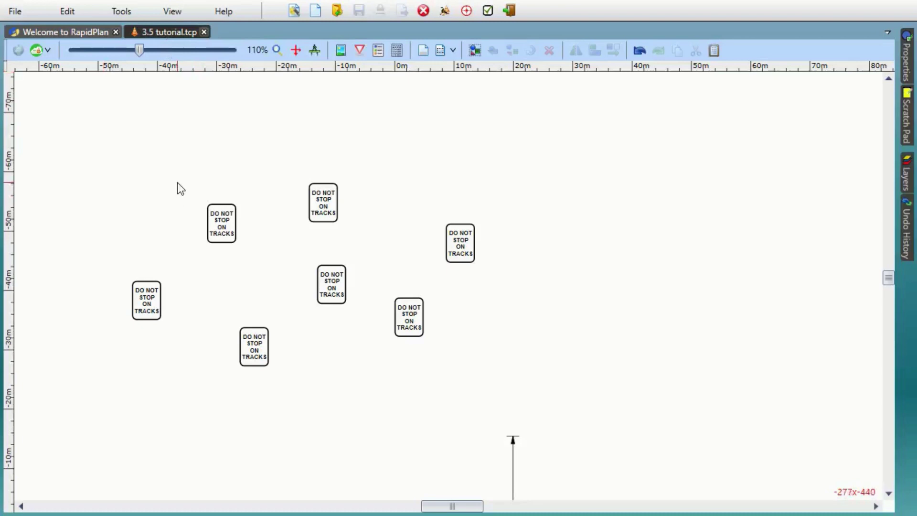
Box-select all the DO NOT STOP ON TRACKS signs together and scroll to the note and dimension lines.
{"action": "left_click_drag", "start_coordinate": [71, 121], "coordinate": [433, 376]}
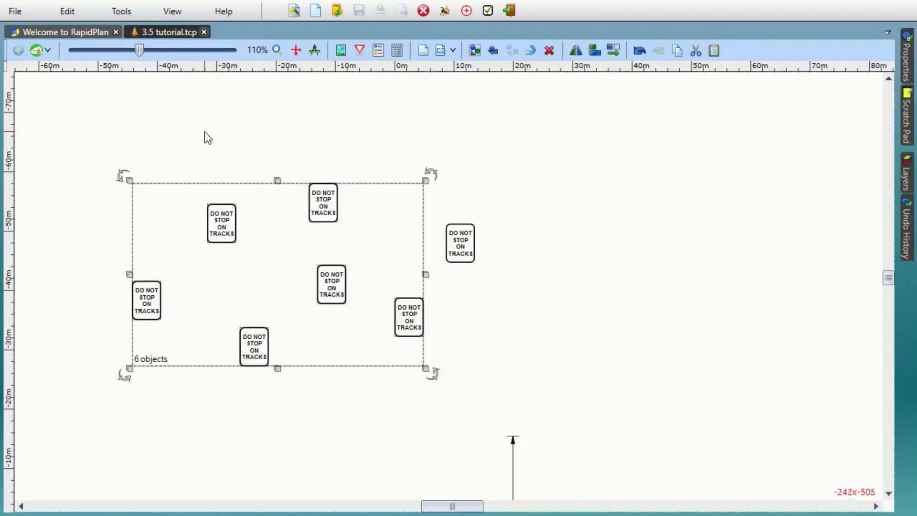
{"action": "left_click_drag", "start_coordinate": [203, 131], "coordinate": [353, 253]}
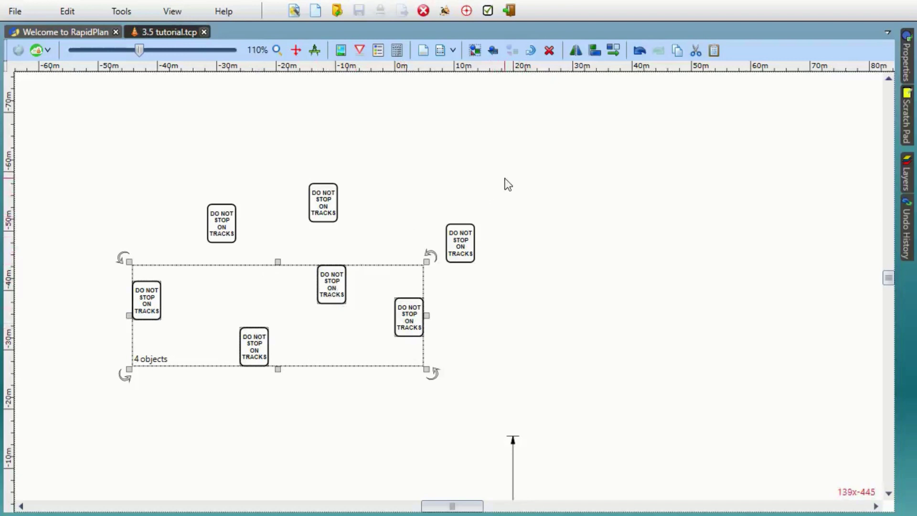
{"action": "left_click_drag", "start_coordinate": [515, 176], "coordinate": [293, 244]}
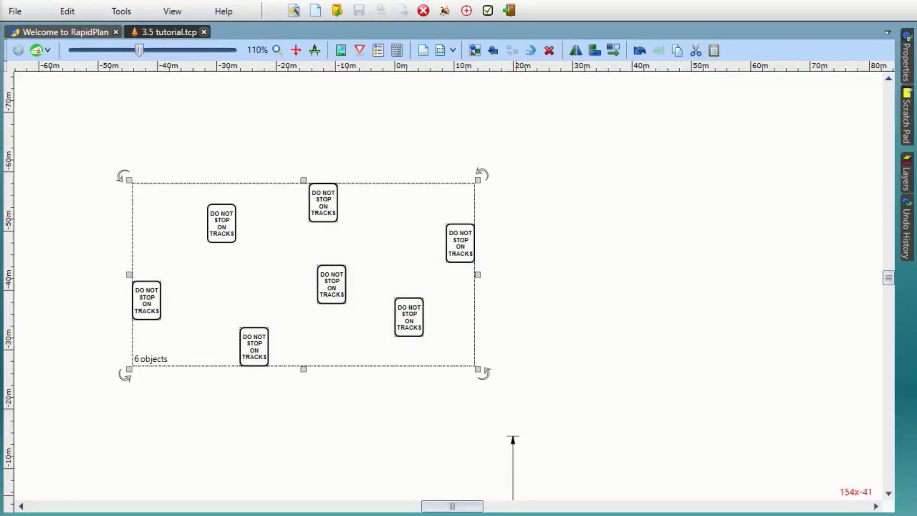
{"action": "scroll", "coordinate": [568, 382], "scroll_direction": "down", "scroll_amount": 3}
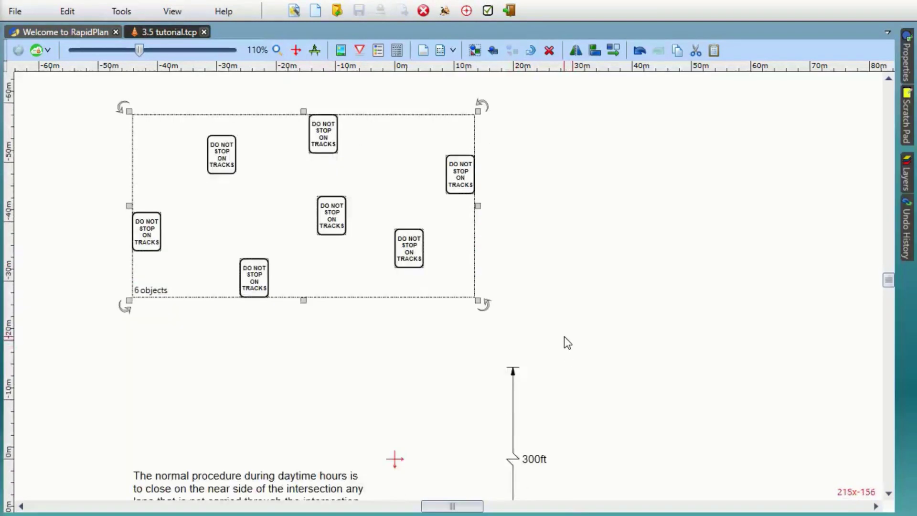
{"action": "scroll", "coordinate": [552, 315], "scroll_direction": "down", "scroll_amount": 10}
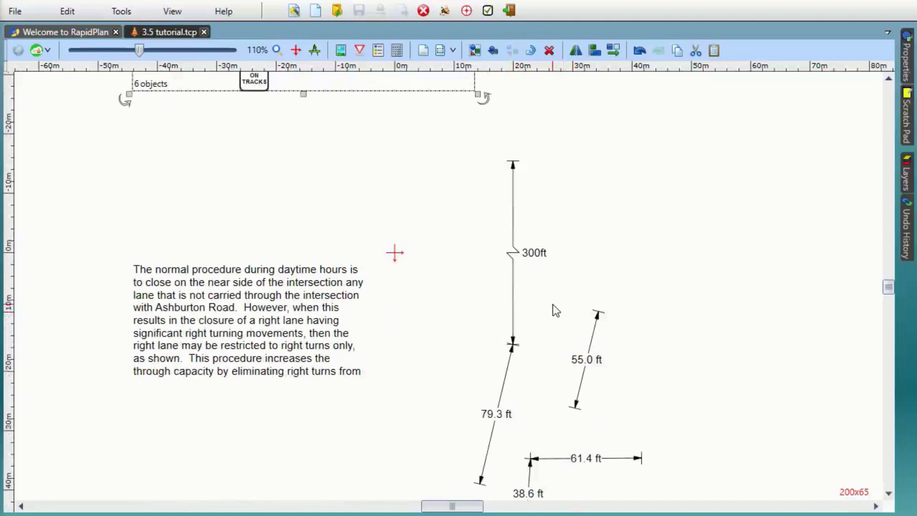
Add 'Ashburton' from the lane-closure note to the spelling dictionary and save the plan.
{"action": "double_click", "coordinate": [225, 287]}
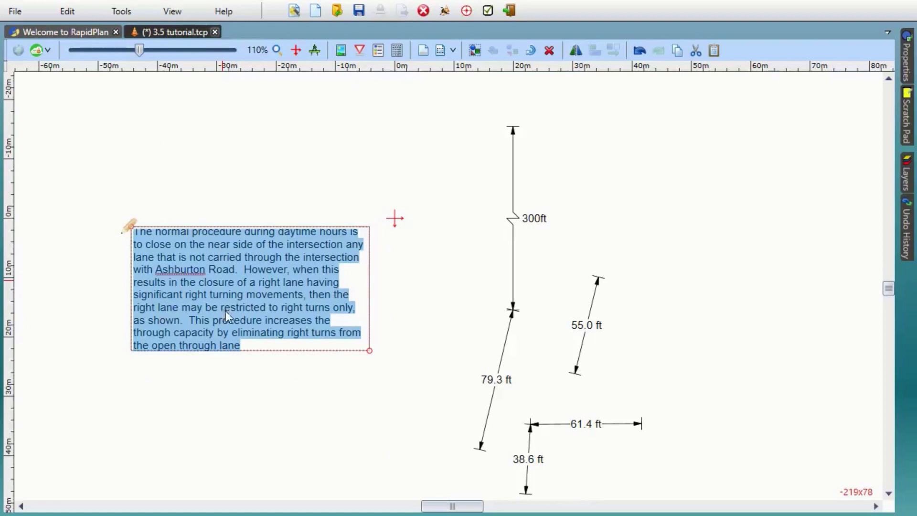
{"action": "left_click", "coordinate": [187, 272]}
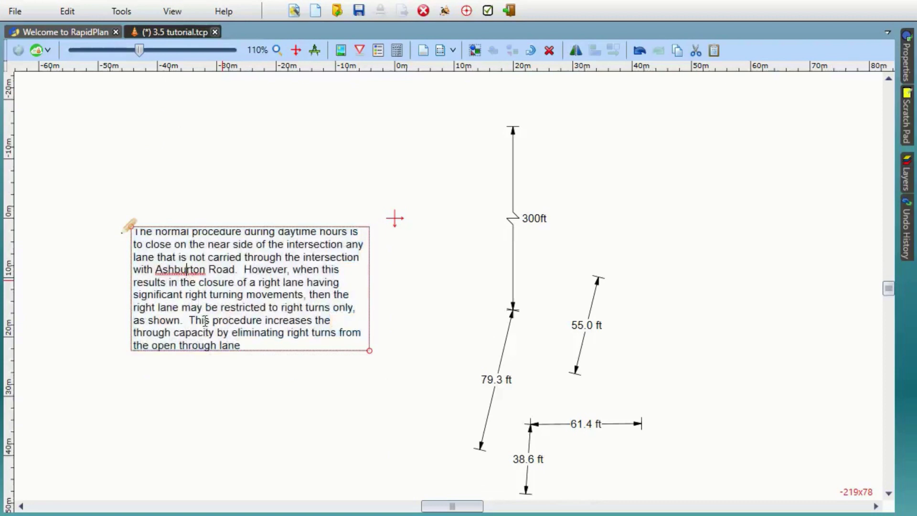
{"action": "right_click", "coordinate": [177, 271]}
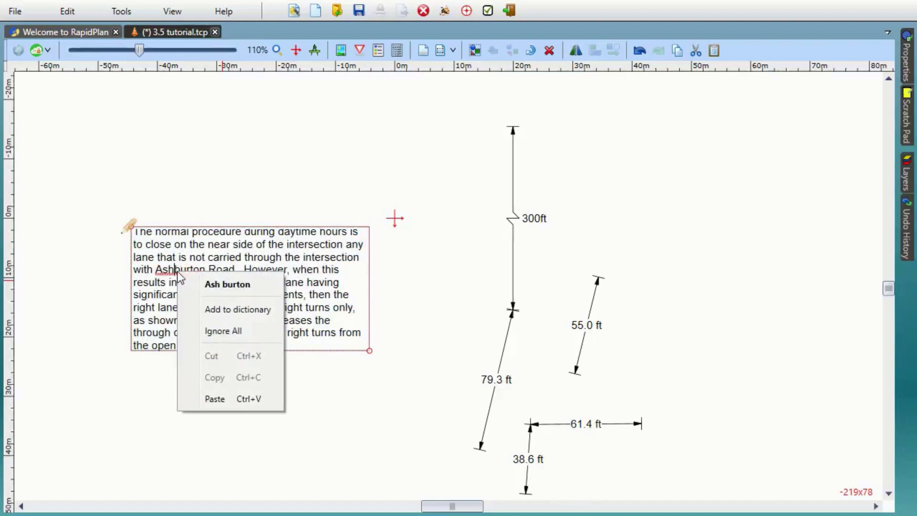
{"action": "left_click", "coordinate": [241, 308]}
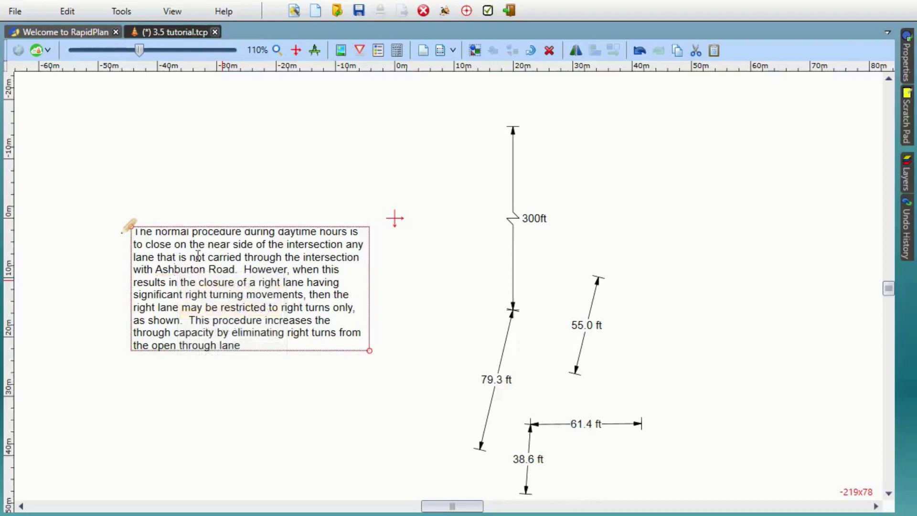
{"action": "key", "text": "ctrl+s"}
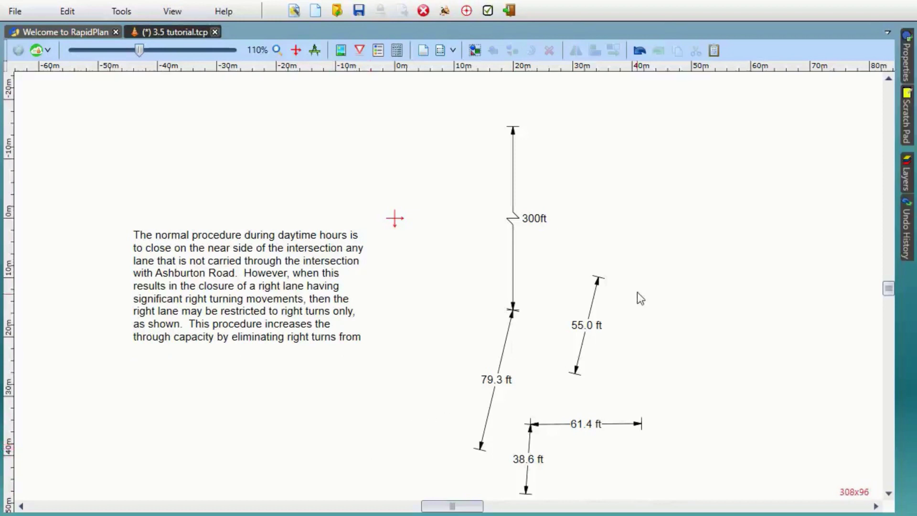
{"action": "left_click", "coordinate": [538, 219]}
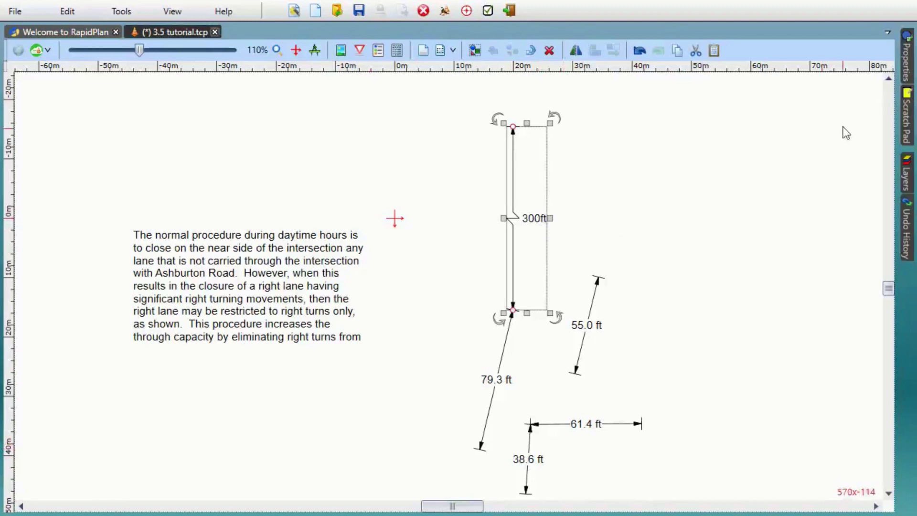
{"action": "left_click", "coordinate": [906, 69]}
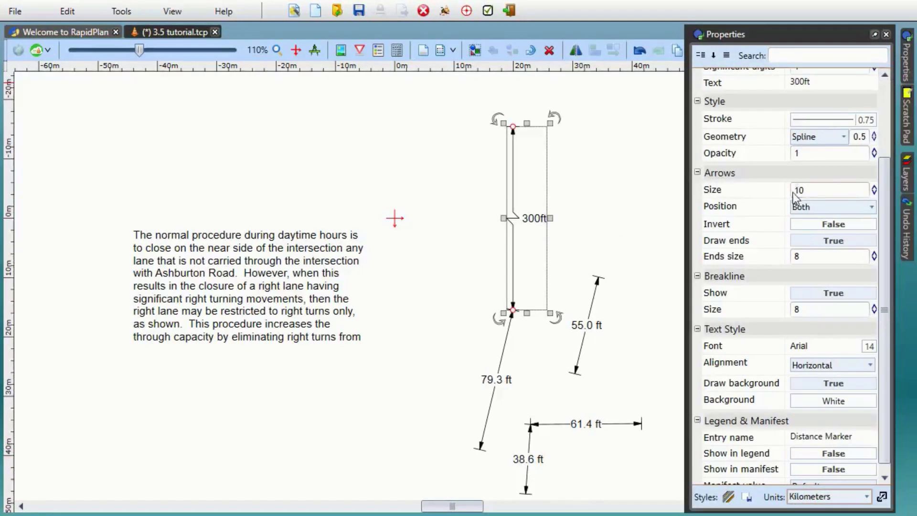
{"action": "scroll", "coordinate": [795, 201], "scroll_direction": "up", "scroll_amount": 3}
{"action": "scroll", "coordinate": [788, 309], "scroll_direction": "down", "scroll_amount": 3}
{"action": "left_click", "coordinate": [840, 296]}
{"action": "left_click", "coordinate": [839, 296]}
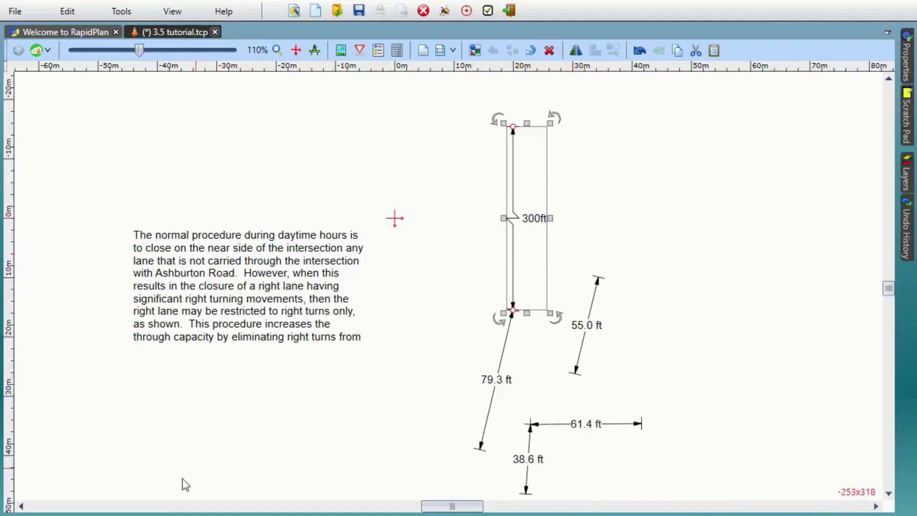
{"action": "key", "text": "ctrl+z"}
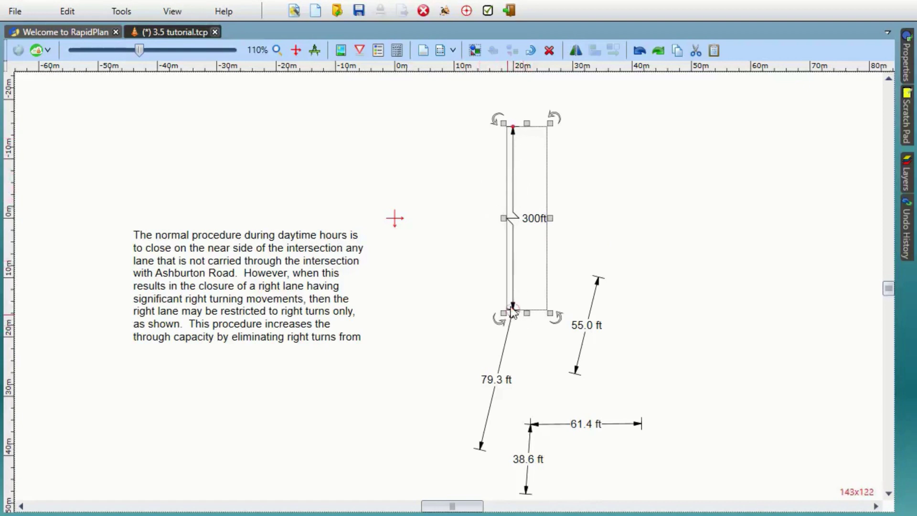
Attach the 300ft marker to the 55.0 ft line's end and the 61.4/38.6 ft group to its top.
{"action": "mouse_move", "coordinate": [512, 310]}
{"action": "left_mouse_down"}
{"action": "mouse_move", "coordinate": [422, 290]}
{"action": "mouse_move", "coordinate": [428, 257]}
{"action": "mouse_move", "coordinate": [417, 282]}
{"action": "mouse_move", "coordinate": [457, 265]}
{"action": "mouse_move", "coordinate": [554, 252]}
{"action": "mouse_move", "coordinate": [592, 297]}
{"action": "mouse_move", "coordinate": [598, 321]}
{"action": "mouse_move", "coordinate": [602, 281]}
{"action": "left_mouse_up"}
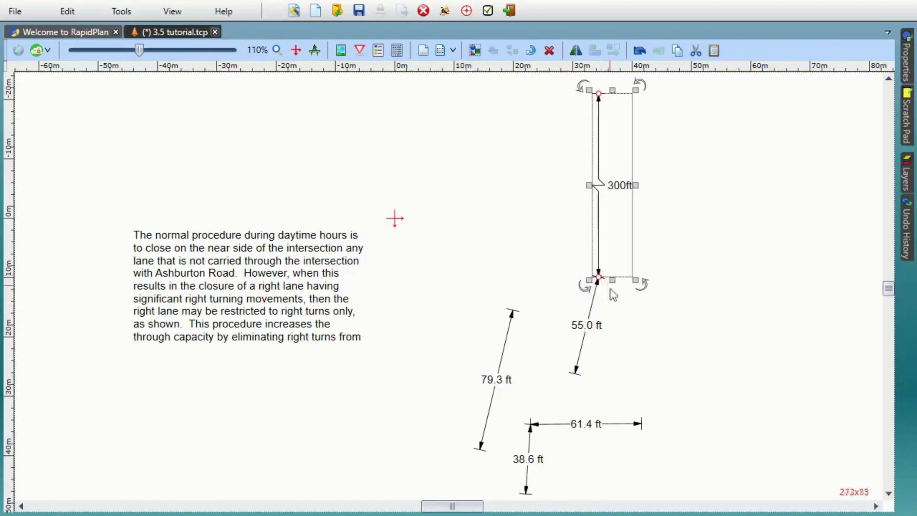
{"action": "left_click", "coordinate": [632, 313]}
{"action": "left_click", "coordinate": [583, 434]}
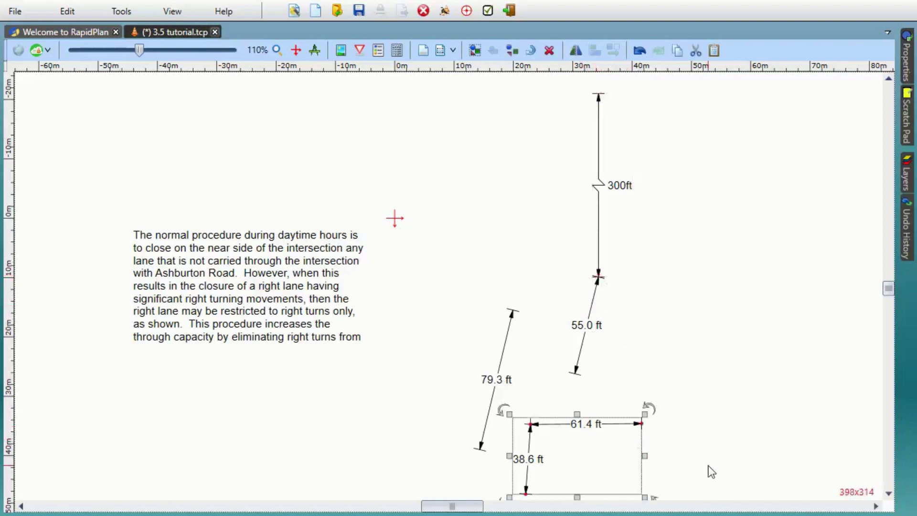
{"action": "key", "text": "alt"}
{"action": "left_click_drag", "start_coordinate": [642, 426], "coordinate": [601, 96]}
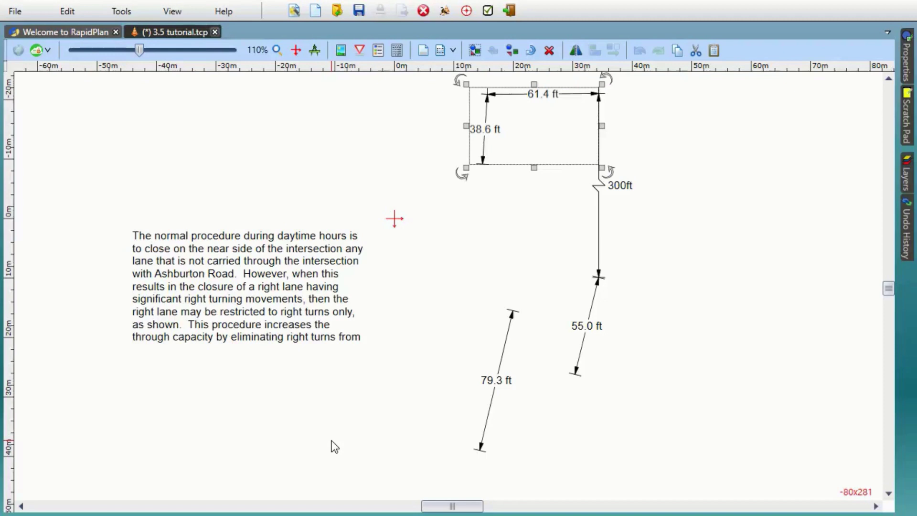
Close the tutorial plan without saving and reopen it from the File menu.
{"action": "left_click", "coordinate": [215, 33]}
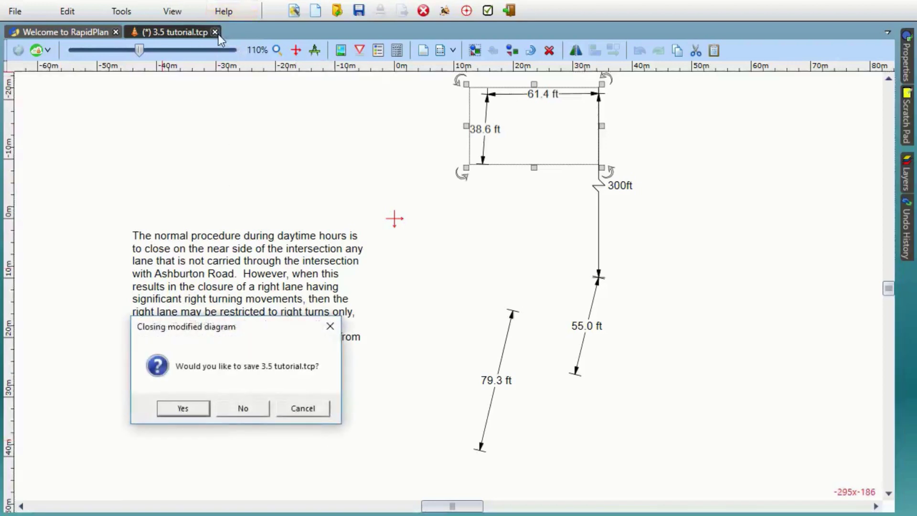
{"action": "left_click", "coordinate": [248, 407]}
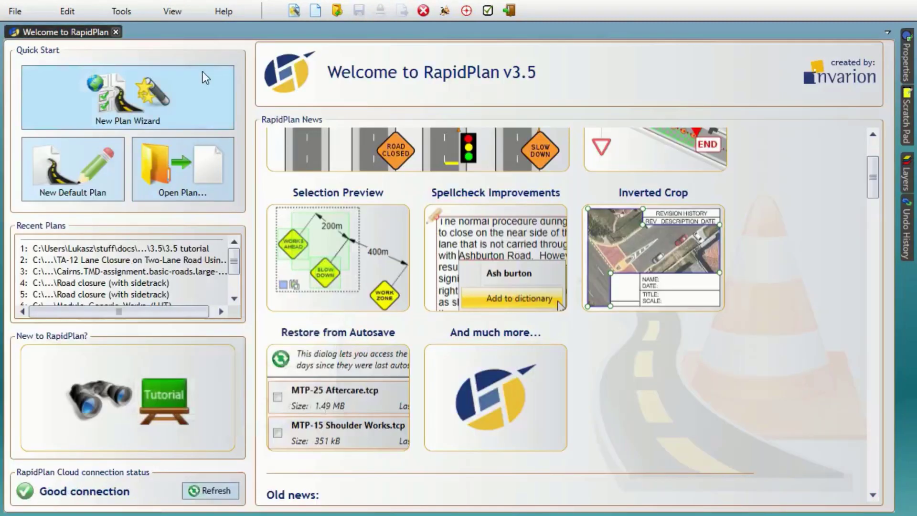
{"action": "left_click", "coordinate": [18, 13]}
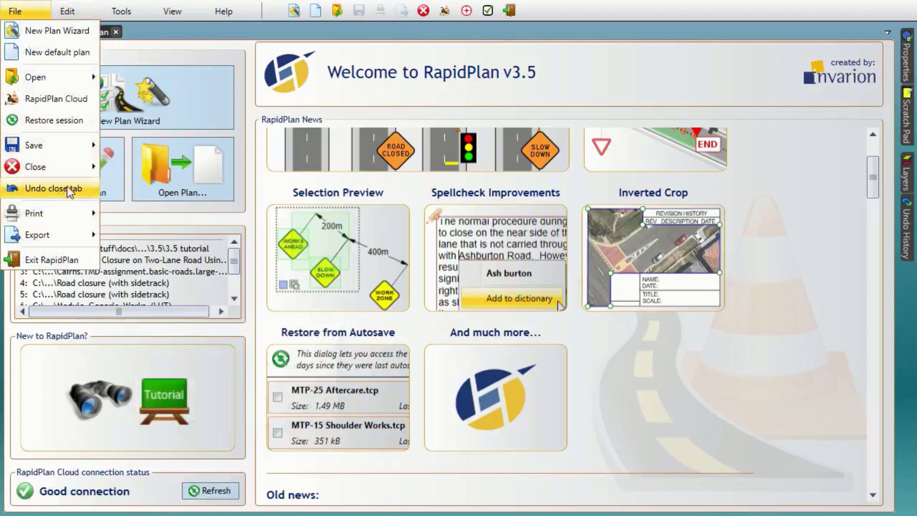
{"action": "left_click", "coordinate": [70, 190]}
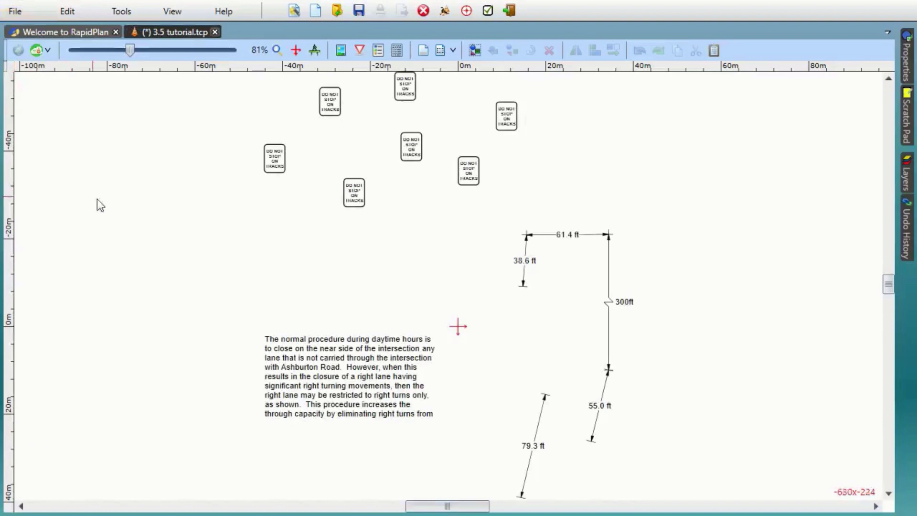
Discard changes again, reopen the newest autosaved version from recent plans, and return to Welcome.
{"action": "left_click", "coordinate": [215, 31]}
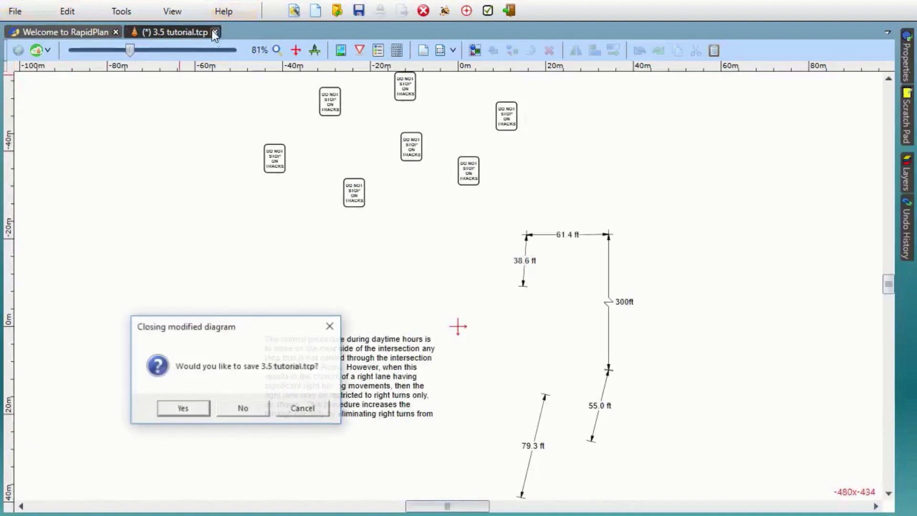
{"action": "left_click", "coordinate": [245, 409]}
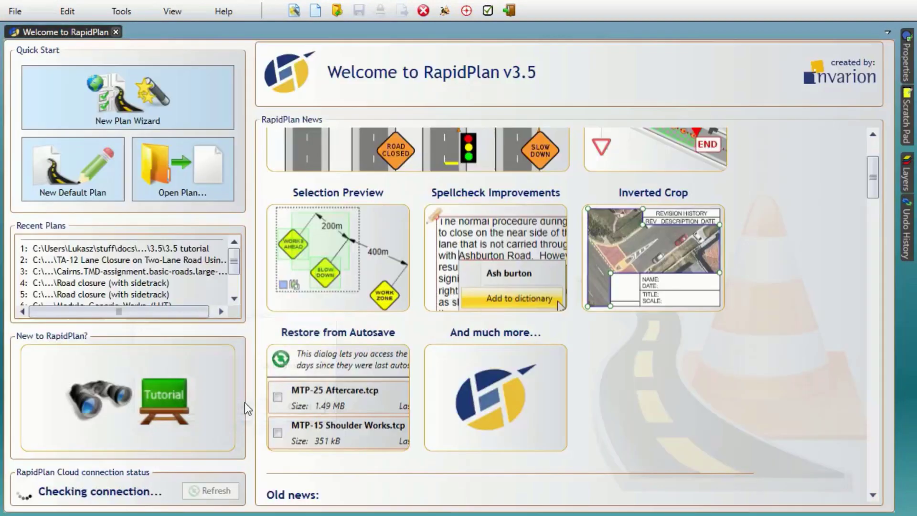
{"action": "left_click", "coordinate": [189, 249]}
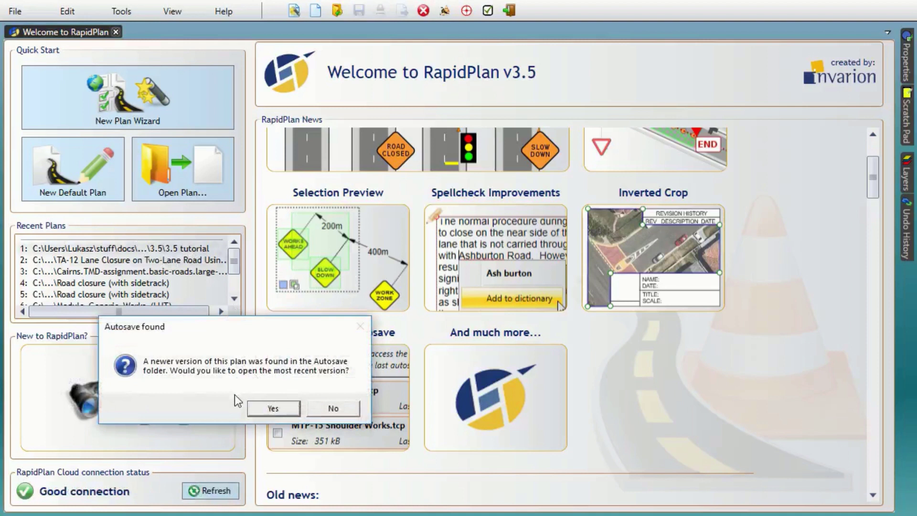
{"action": "left_click", "coordinate": [272, 409]}
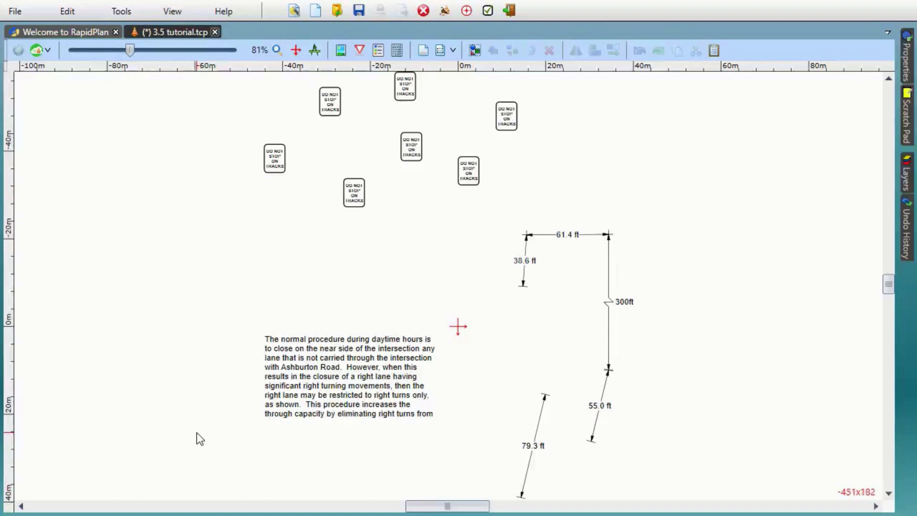
{"action": "left_click", "coordinate": [76, 32]}
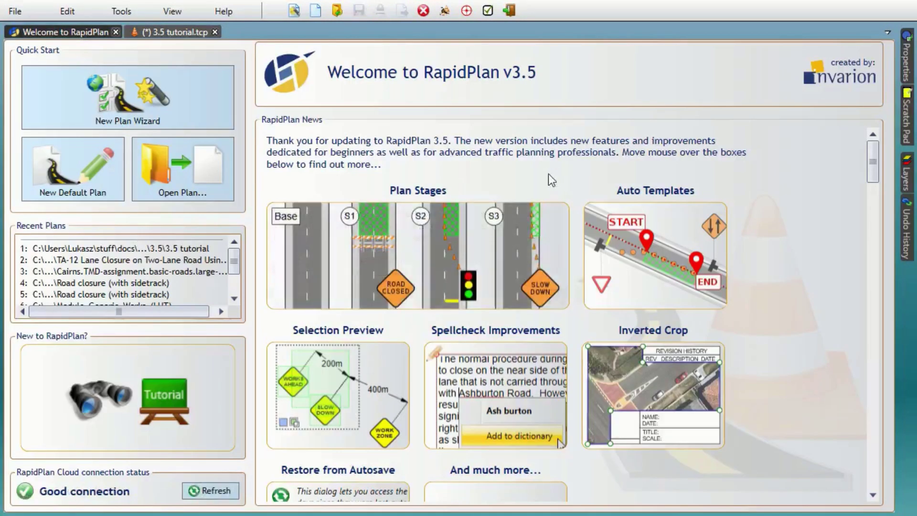
Create a New Default Plan with a blank A4 Landscape page from Quick Start.
{"action": "mouse_move", "coordinate": [527, 242]}
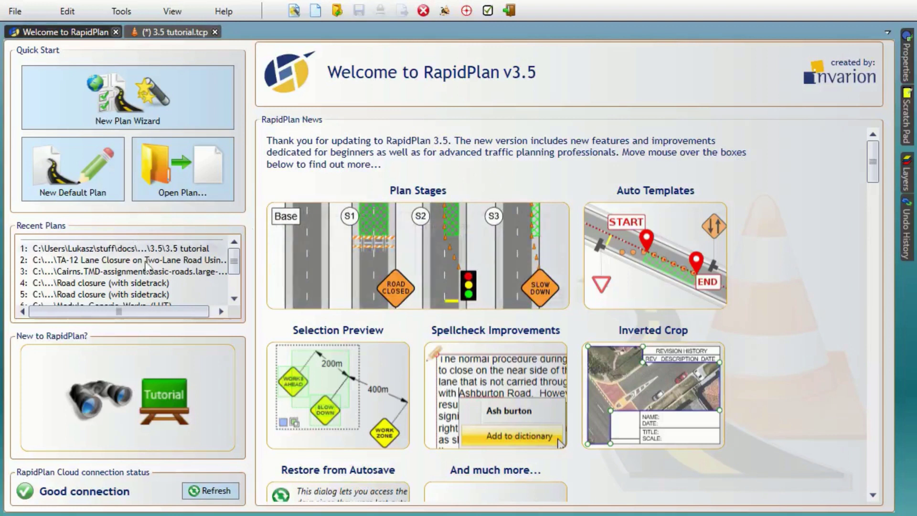
{"action": "left_click", "coordinate": [67, 172]}
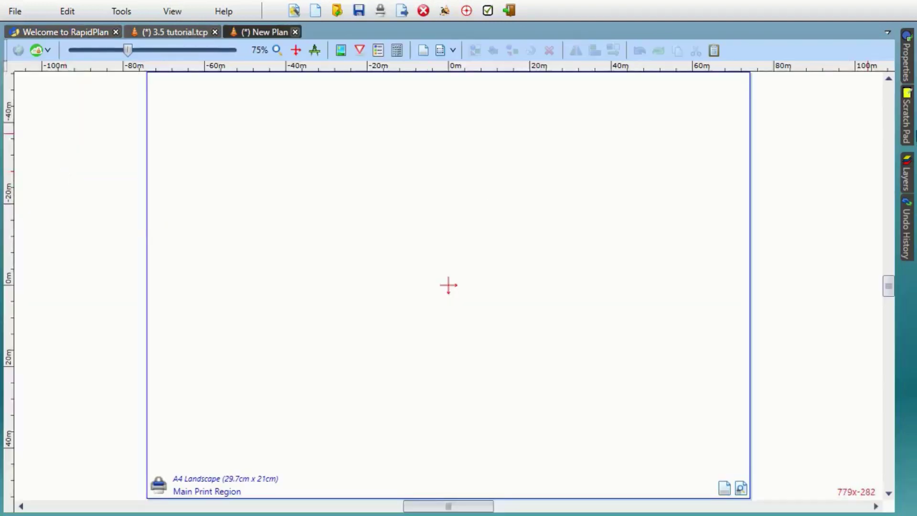
Pin the Layers panel open and enable plan stages, creating the Stage 1 Layer 1 layer.
{"action": "mouse_move", "coordinate": [907, 175]}
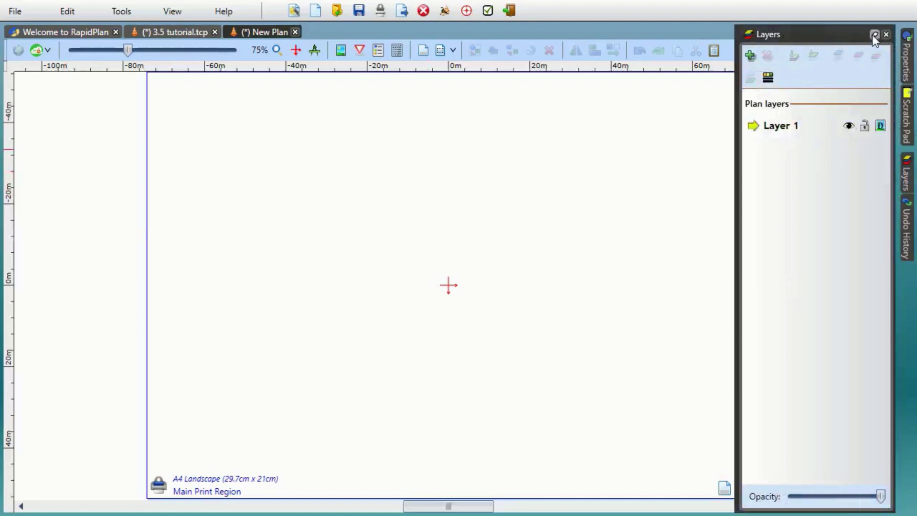
{"action": "left_click", "coordinate": [873, 35]}
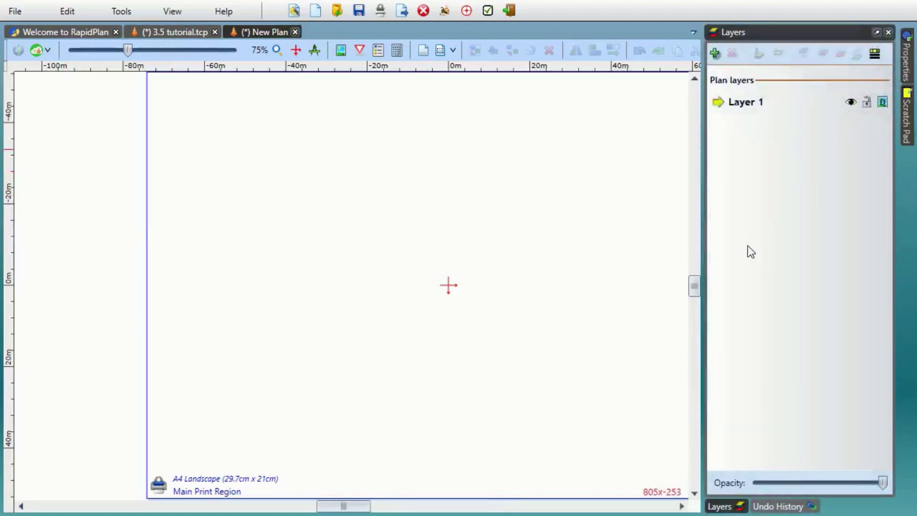
{"action": "left_click", "coordinate": [879, 56]}
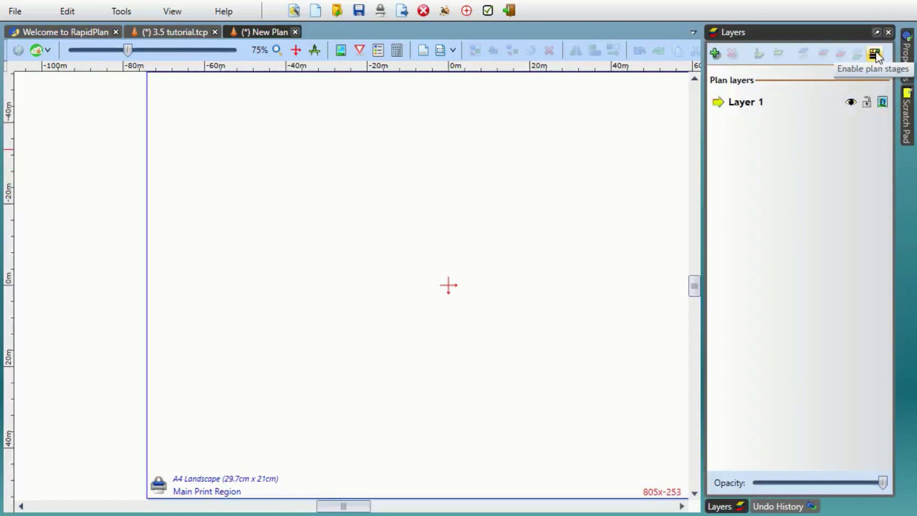
{"action": "left_click", "coordinate": [878, 56]}
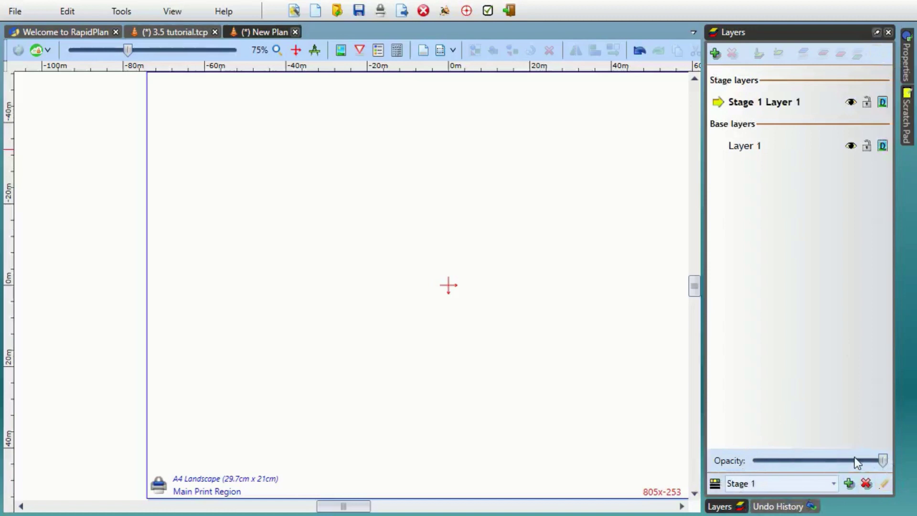
{"action": "scroll", "coordinate": [545, 467], "scroll_direction": "down", "scroll_amount": 1}
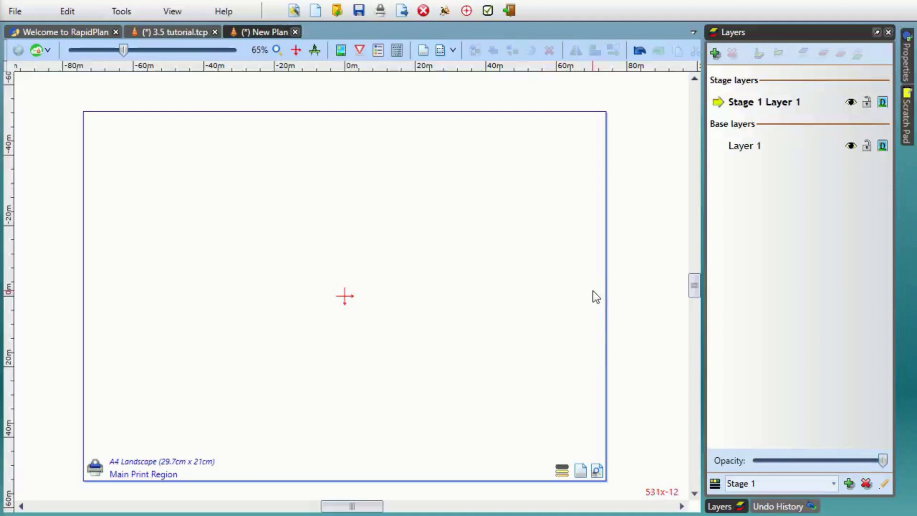
Pin the Properties panel and rename the current plan stage to 'Daytime'.
{"action": "left_click", "coordinate": [905, 63]}
{"action": "left_click", "coordinate": [874, 34]}
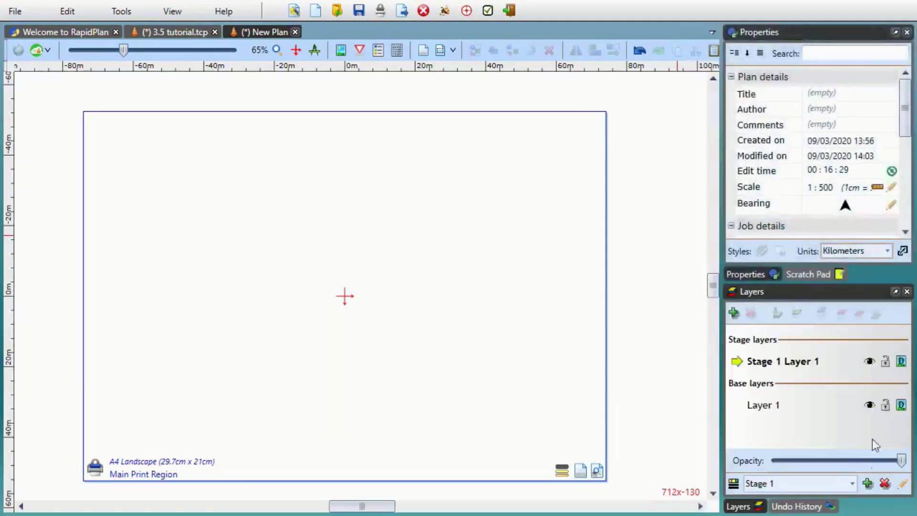
{"action": "left_click", "coordinate": [903, 485]}
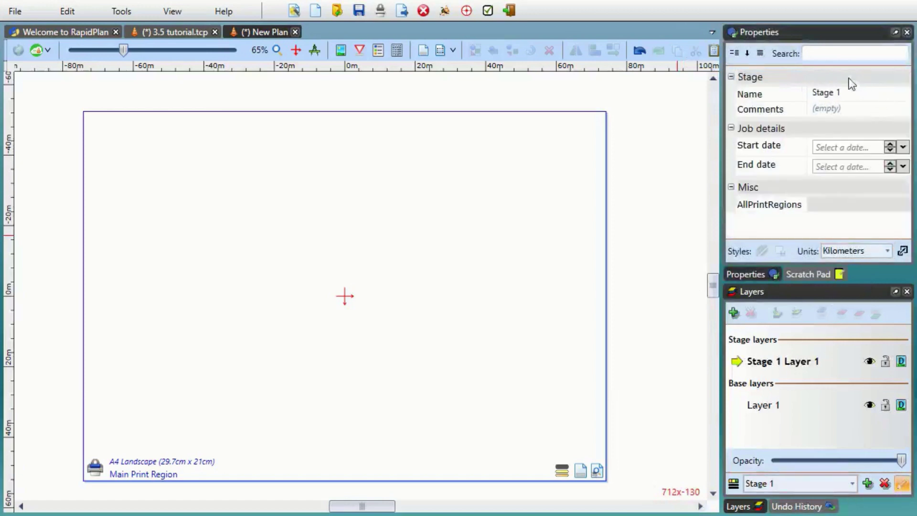
{"action": "left_click", "coordinate": [846, 94]}
{"action": "type", "text": "Daytim"}
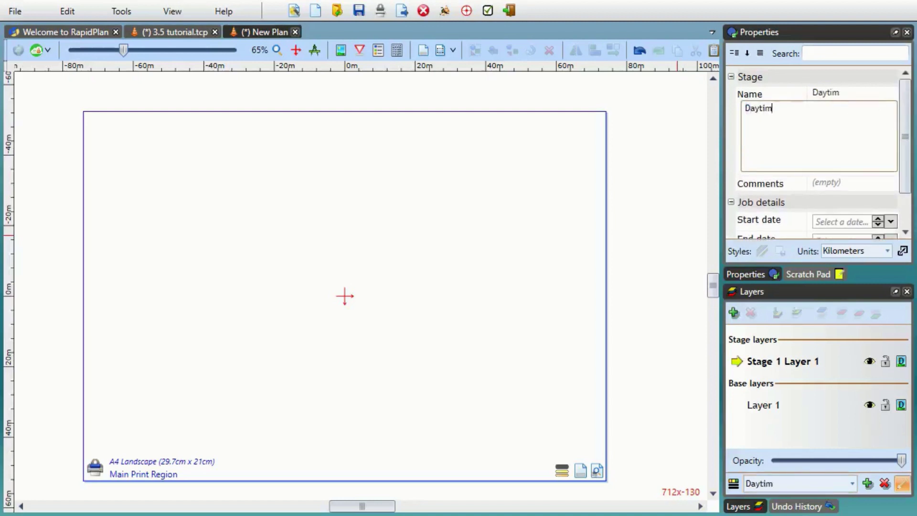
{"action": "type", "text": "e"}
Add a second plan stage named 'Nighttime'.
{"action": "left_click", "coordinate": [867, 483]}
{"action": "left_click", "coordinate": [848, 100]}
{"action": "type", "text": "Nighttime"}
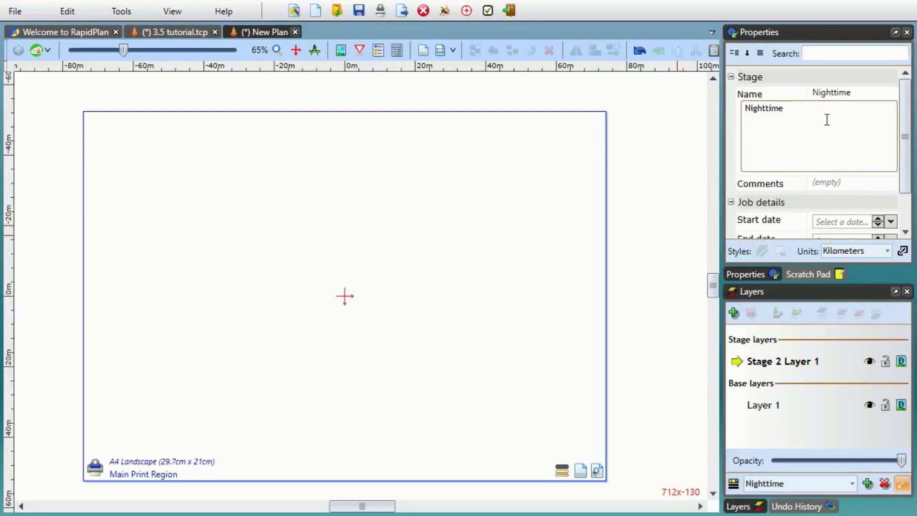
{"action": "left_click", "coordinate": [853, 484]}
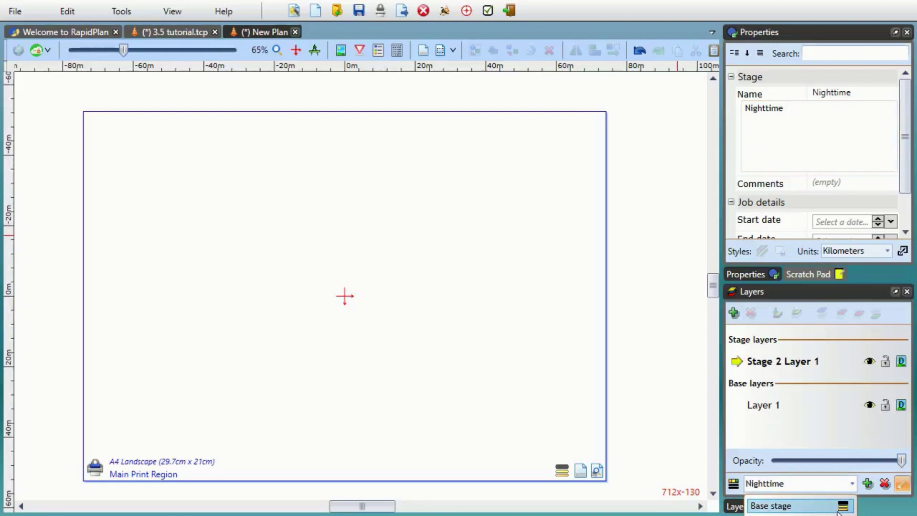
Make the base stage active and draw a diagonal road across the page from the Scratch Pad.
{"action": "left_click", "coordinate": [810, 506]}
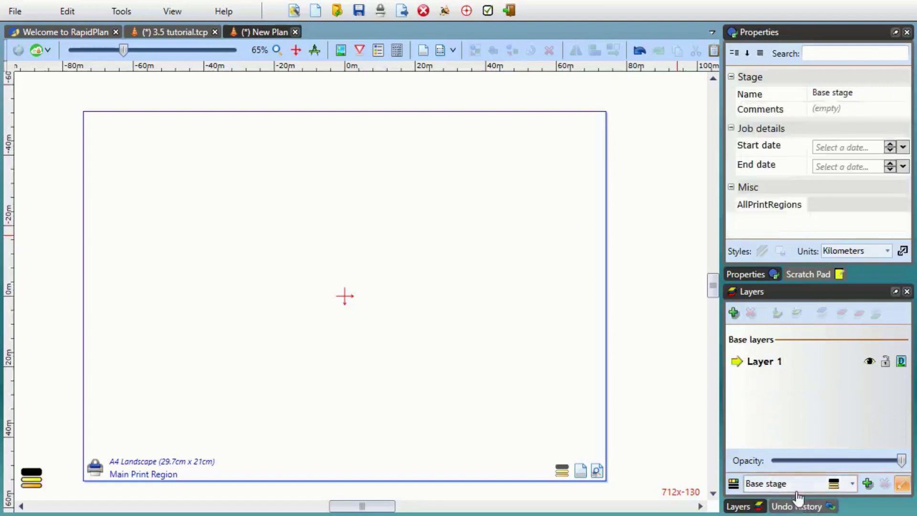
{"action": "scroll", "coordinate": [795, 487], "scroll_direction": "down", "scroll_amount": 1}
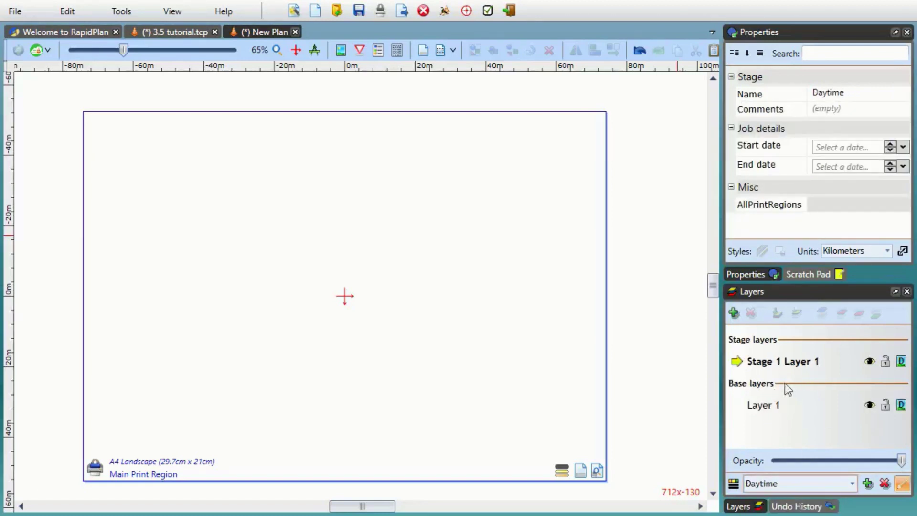
{"action": "scroll", "coordinate": [783, 484], "scroll_direction": "down", "scroll_amount": 1}
{"action": "scroll", "coordinate": [787, 487], "scroll_direction": "up", "scroll_amount": 2}
{"action": "scroll", "coordinate": [787, 485], "scroll_direction": "down", "scroll_amount": 2}
{"action": "scroll", "coordinate": [787, 484], "scroll_direction": "up", "scroll_amount": 2}
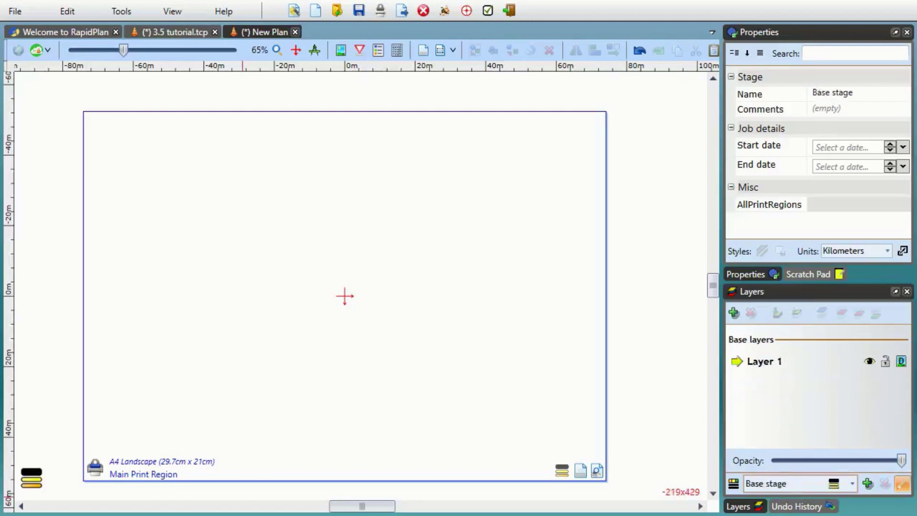
{"action": "scroll", "coordinate": [345, 296], "scroll_direction": "up", "scroll_amount": 1}
{"action": "middle_click_drag", "start_coordinate": [550, 345], "coordinate": [466, 365]}
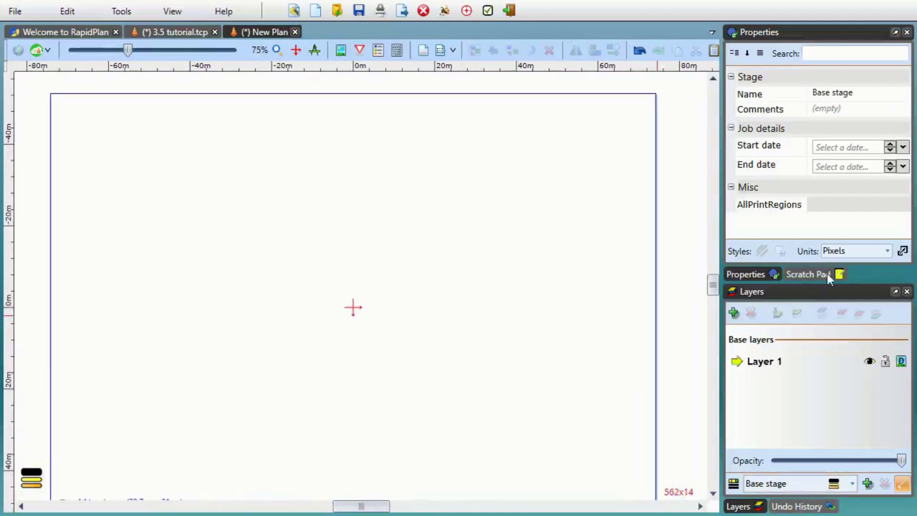
{"action": "left_click", "coordinate": [807, 274]}
{"action": "left_click", "coordinate": [748, 214]}
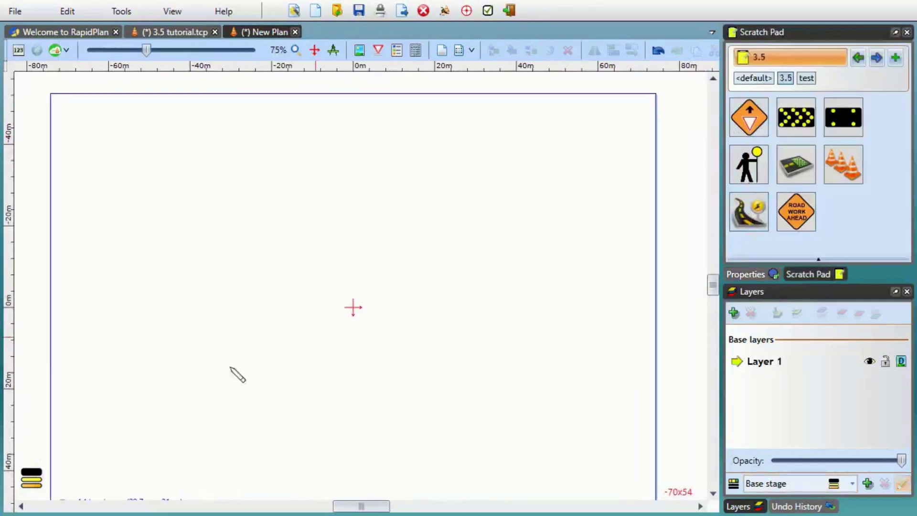
{"action": "mouse_move", "coordinate": [147, 461]}
{"action": "left_mouse_down"}
{"action": "mouse_move", "coordinate": [450, 225]}
{"action": "mouse_move", "coordinate": [555, 181]}
{"action": "mouse_move", "coordinate": [548, 170]}
{"action": "left_mouse_up"}
Lay a green work area along the lower lane and a cone taper along the road.
{"action": "scroll", "coordinate": [394, 345], "scroll_direction": "up", "scroll_amount": 5}
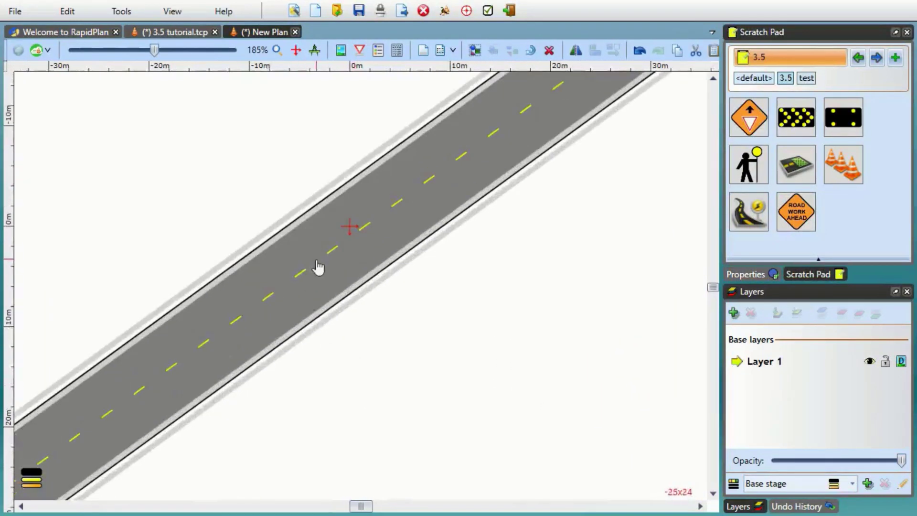
{"action": "left_click", "coordinate": [787, 176]}
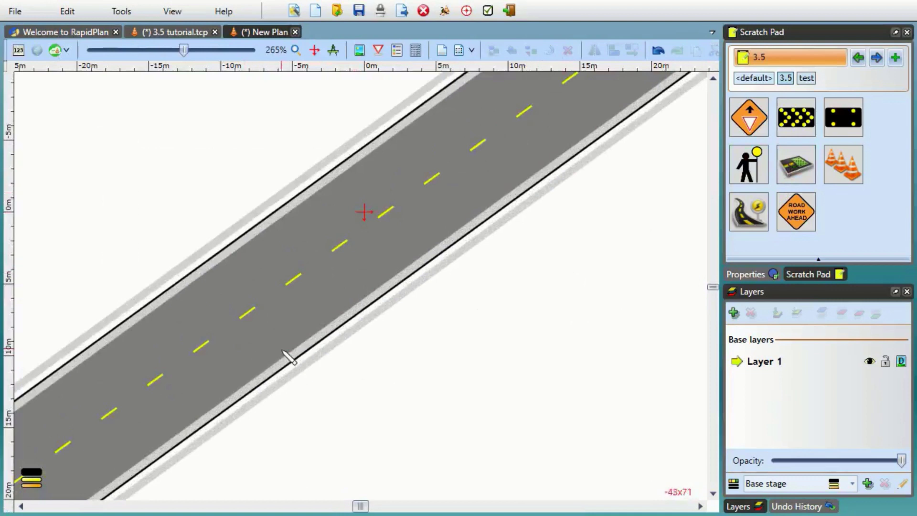
{"action": "left_click_drag", "start_coordinate": [275, 362], "coordinate": [467, 223]}
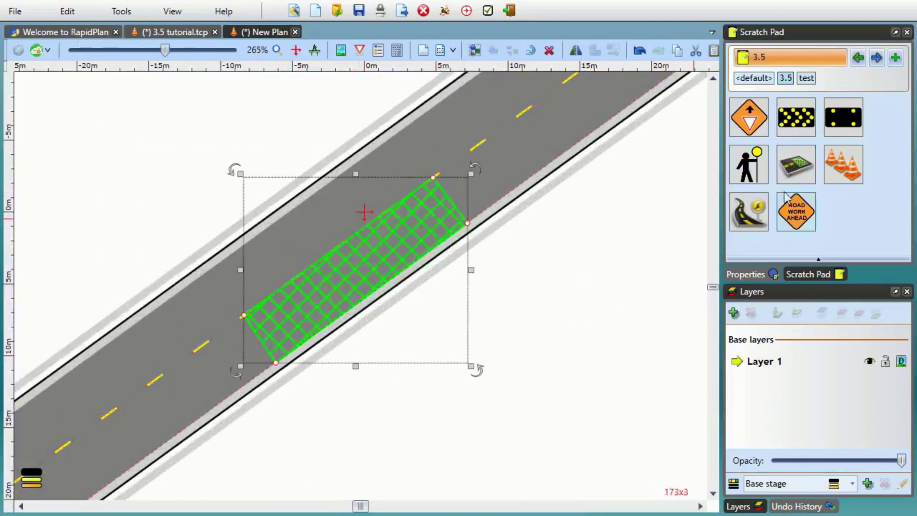
{"action": "left_click", "coordinate": [839, 173]}
{"action": "left_click_drag", "start_coordinate": [191, 434], "coordinate": [578, 157]}
Place Road Work Ahead signs at the road's lower-left and upper-right ends.
{"action": "scroll", "coordinate": [462, 288], "scroll_direction": "down", "scroll_amount": 5}
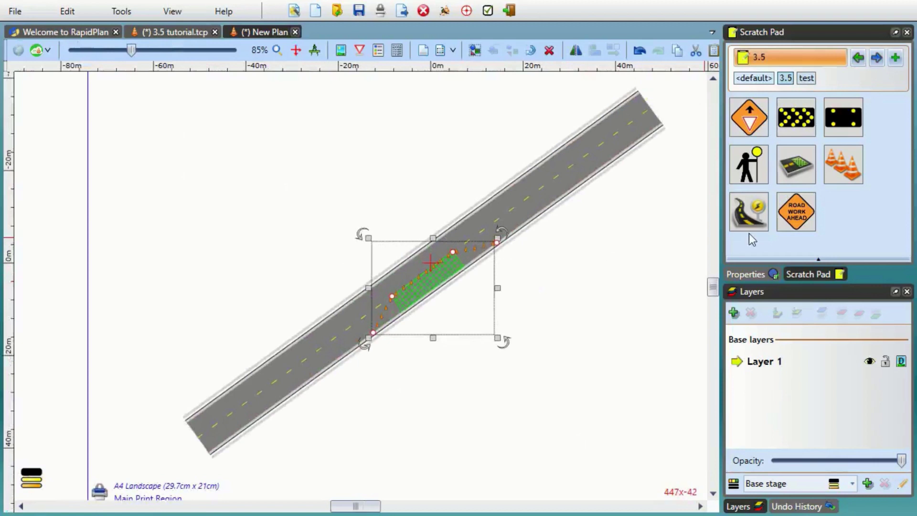
{"action": "left_click", "coordinate": [773, 218]}
{"action": "left_click", "coordinate": [228, 440]}
{"action": "left_click", "coordinate": [609, 105]}
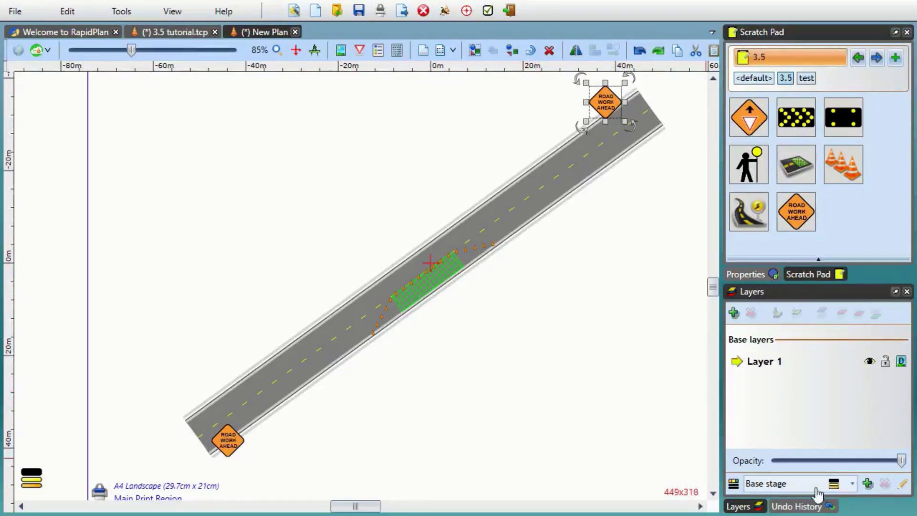
Make the Daytime stage active and rename its Stage 1 Layer 1 to 'Flaggers'.
{"action": "left_click", "coordinate": [852, 485]}
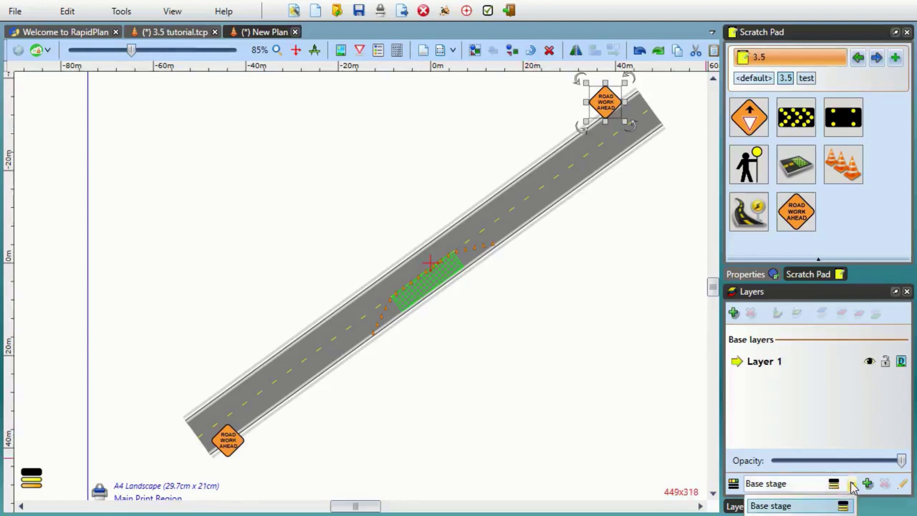
{"action": "left_click", "coordinate": [783, 506]}
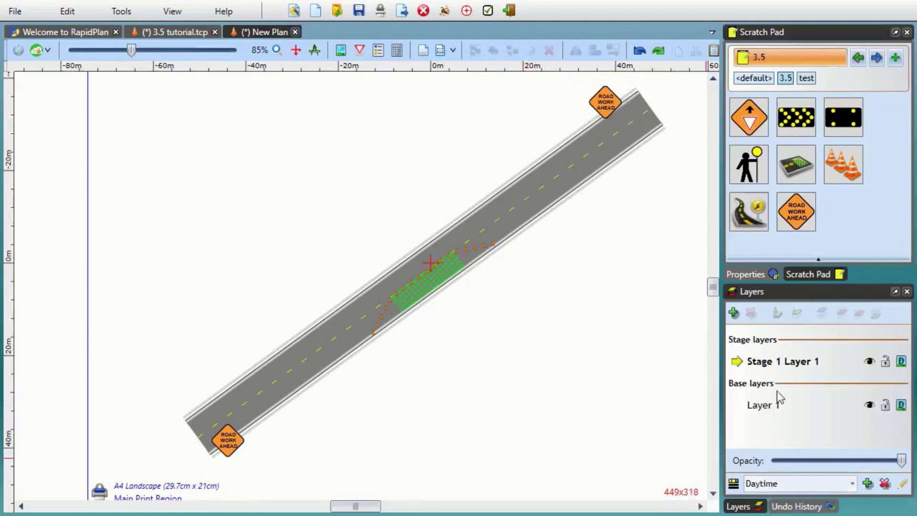
{"action": "double_click", "coordinate": [791, 363]}
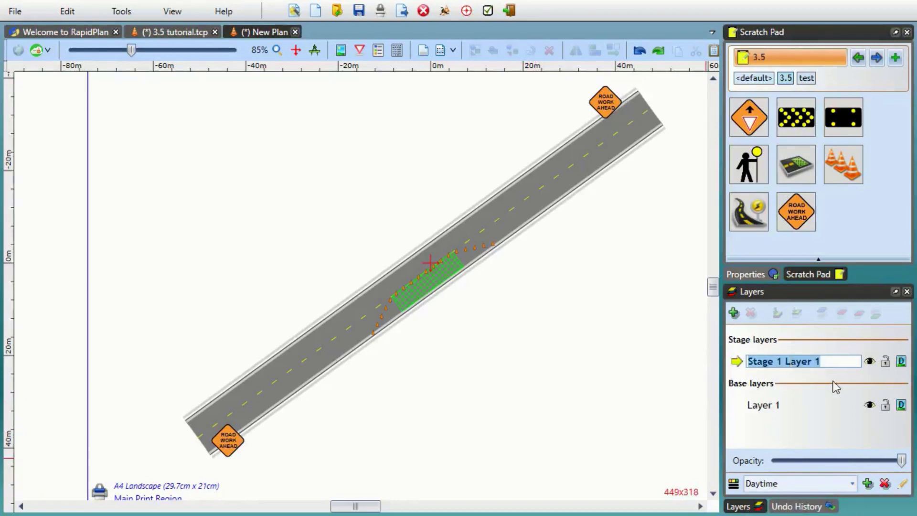
{"action": "type", "text": "Flagg"}
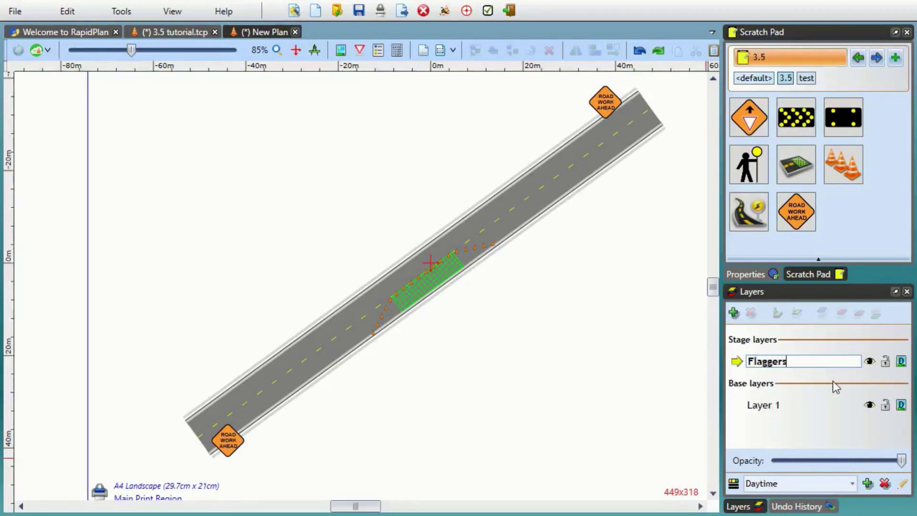
{"action": "type", "text": "ers"}
Place two flaggers on the road, one at the lower end and one above the work zone.
{"action": "left_click", "coordinate": [748, 164]}
{"action": "left_click", "coordinate": [344, 358]}
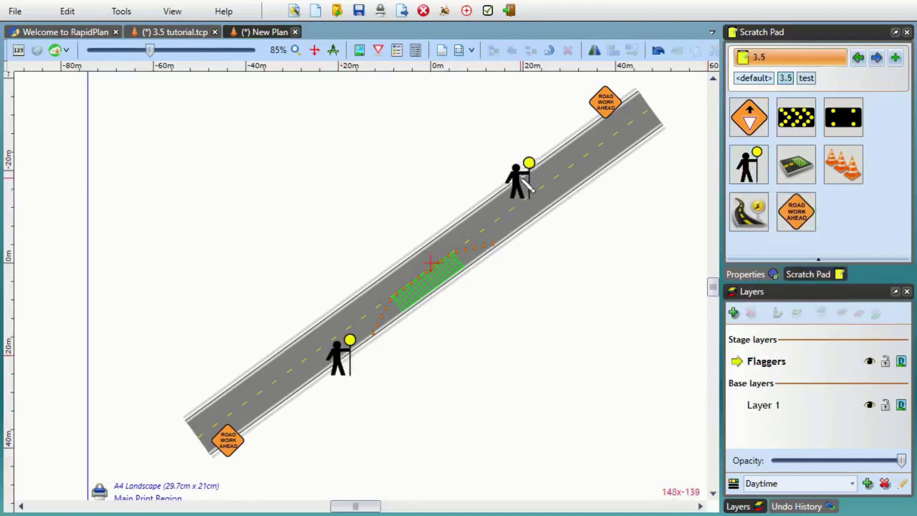
{"action": "left_click", "coordinate": [512, 174]}
{"action": "key", "text": "Escape"}
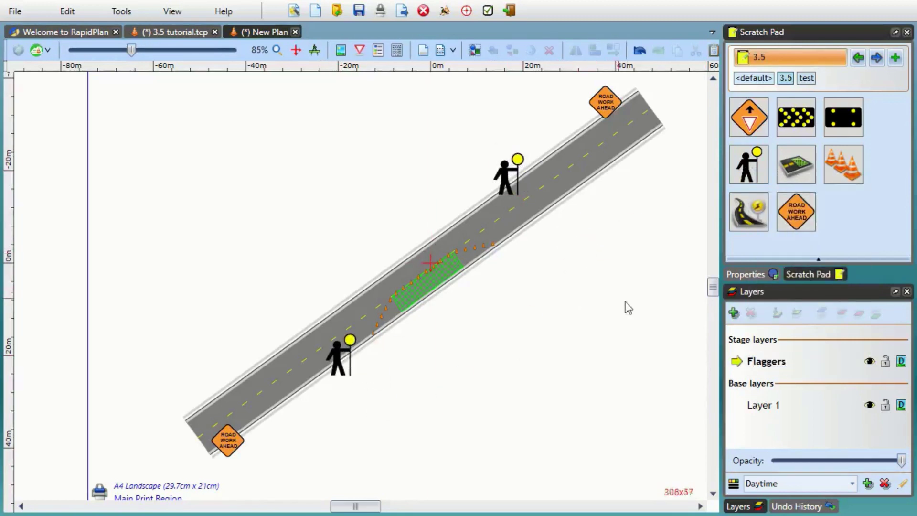
{"action": "scroll", "coordinate": [810, 487], "scroll_direction": "down", "scroll_amount": 1}
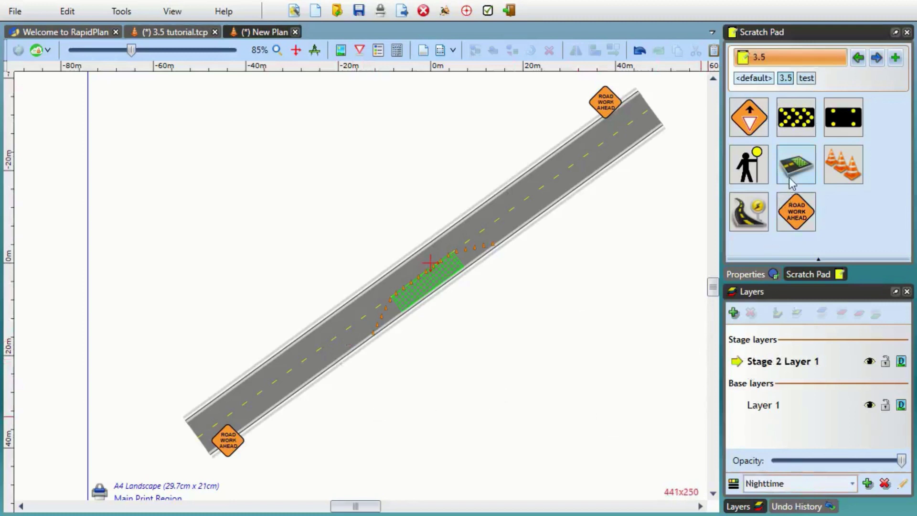
Place a yield-ahead sign, an arrow board and a message board along the road.
{"action": "mouse_move", "coordinate": [747, 114]}
{"action": "left_click_drag", "start_coordinate": [747, 113], "coordinate": [262, 423]}
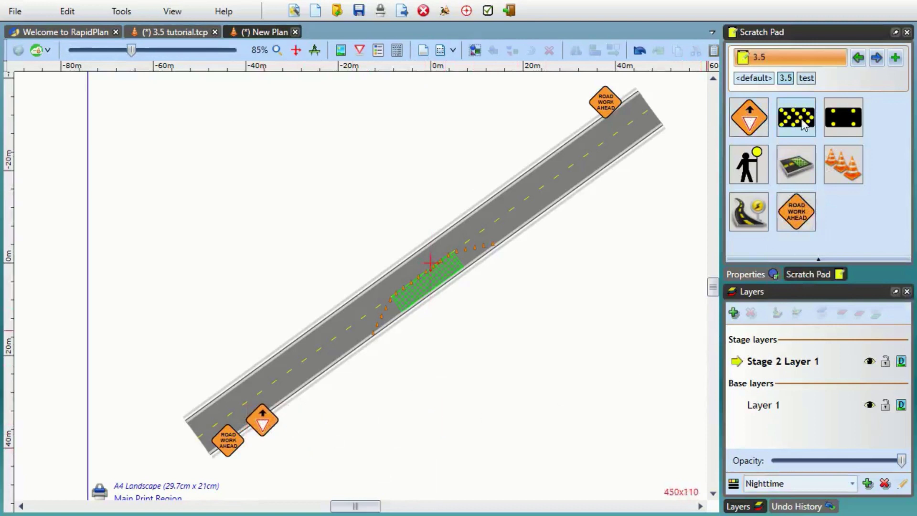
{"action": "left_click_drag", "start_coordinate": [804, 125], "coordinate": [376, 349]}
{"action": "left_click_drag", "start_coordinate": [843, 117], "coordinate": [505, 182]}
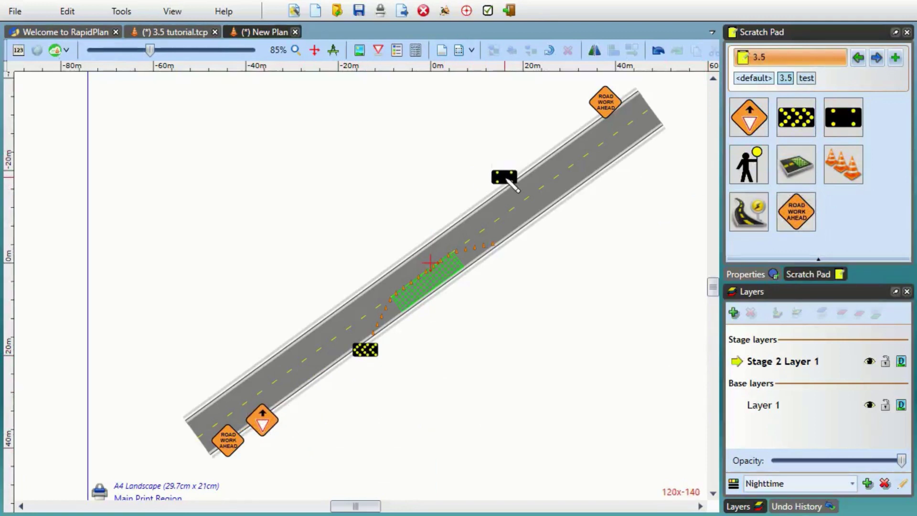
Rename the Nighttime stage layer to Arrowboards.
{"action": "double_click", "coordinate": [794, 362]}
{"action": "type", "text": "Arrowboards"}
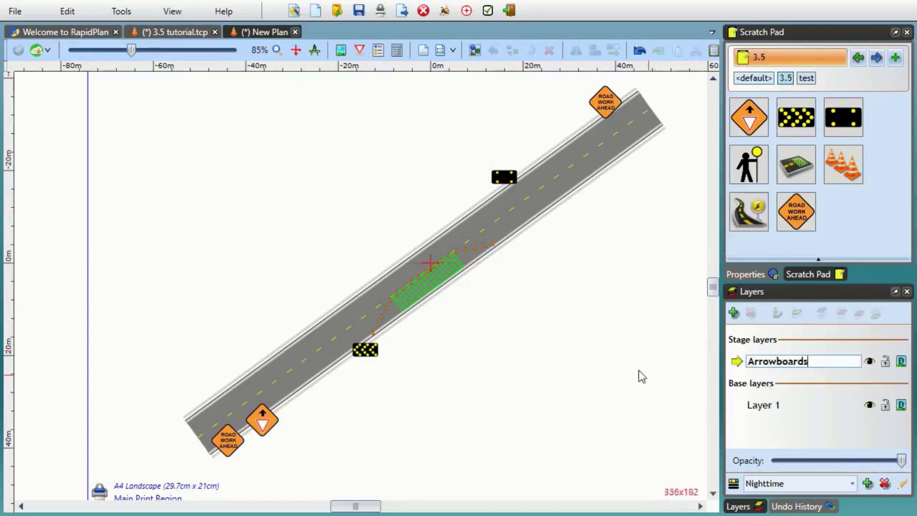
{"action": "key", "text": "Return"}
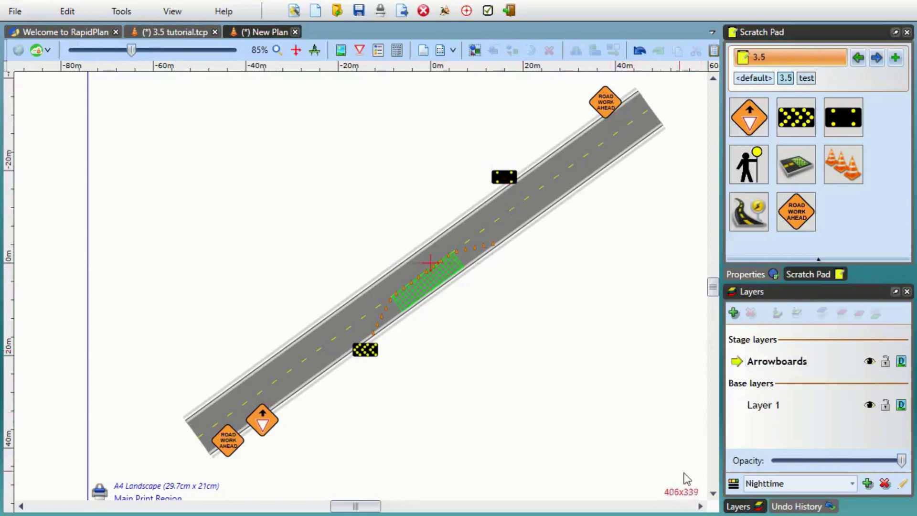
{"action": "scroll", "coordinate": [775, 485], "scroll_direction": "up", "scroll_amount": 1}
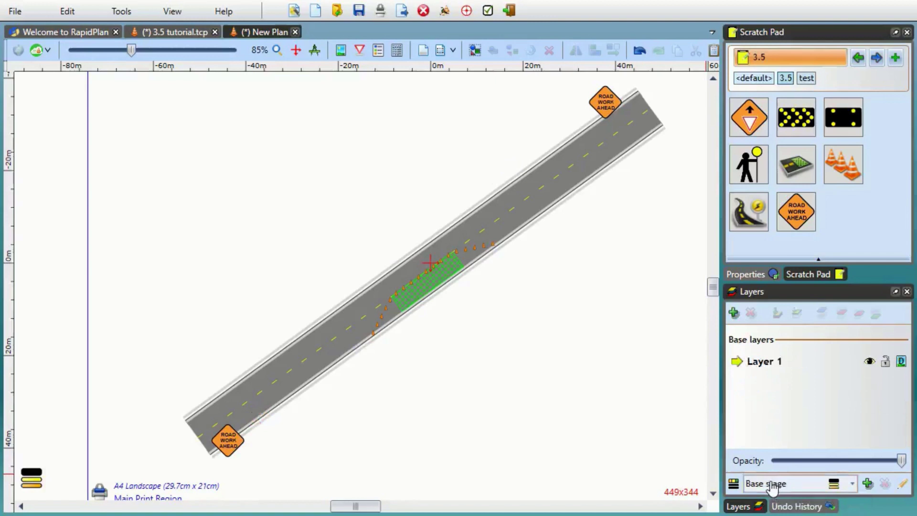
{"action": "scroll", "coordinate": [774, 485], "scroll_direction": "down", "scroll_amount": 1}
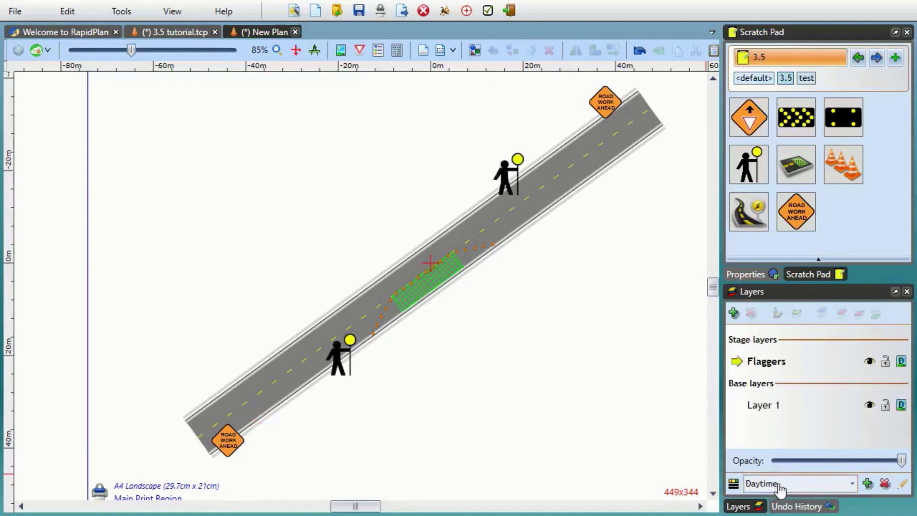
{"action": "scroll", "coordinate": [780, 489], "scroll_direction": "down", "scroll_amount": 1}
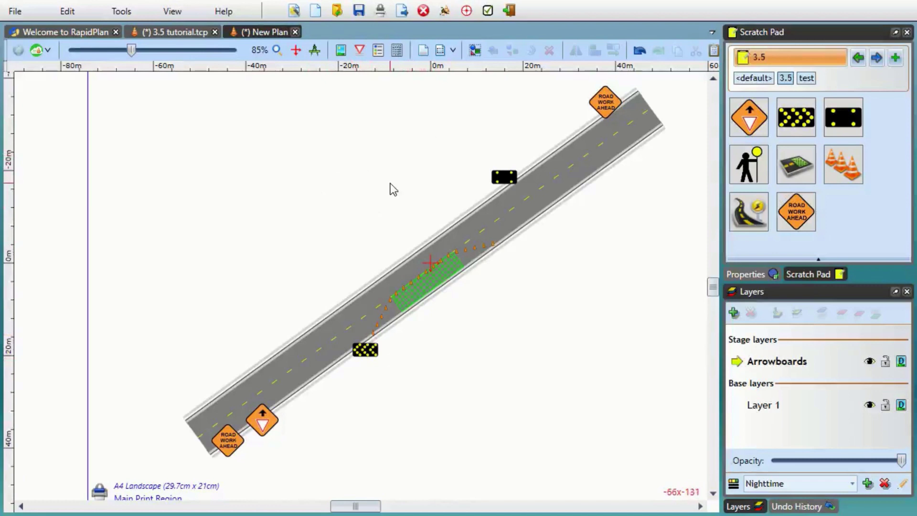
Create a new print frame and add a text label containing $_stagename$.
{"action": "left_click", "coordinate": [422, 50]}
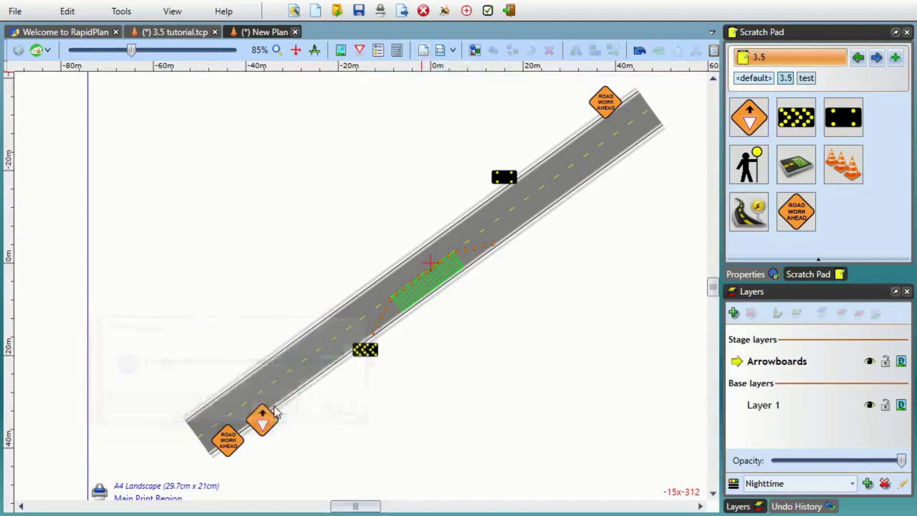
{"action": "left_click", "coordinate": [279, 407]}
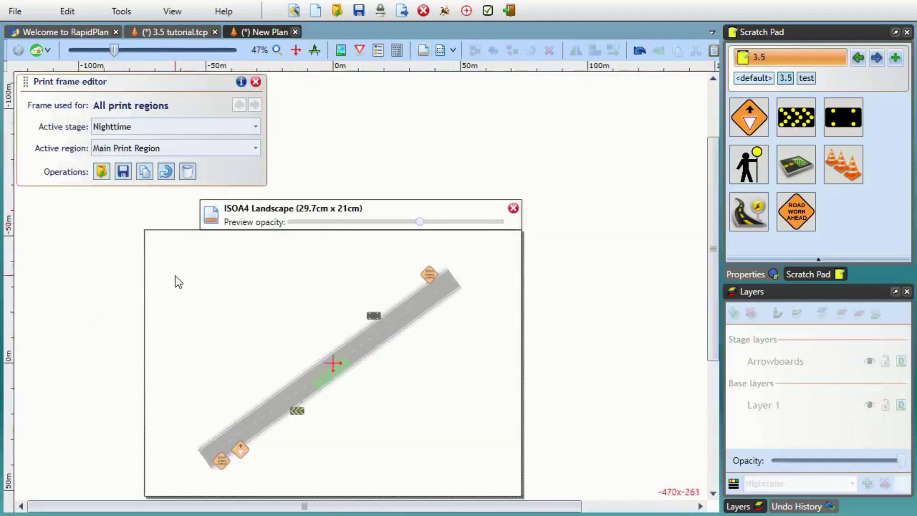
{"action": "scroll", "coordinate": [177, 282], "scroll_direction": "up", "scroll_amount": 4}
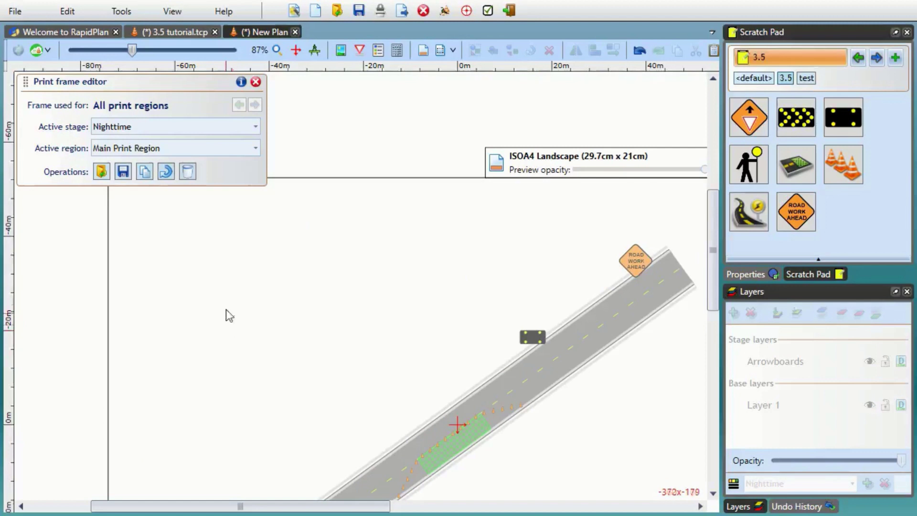
{"action": "left_click", "coordinate": [275, 284]}
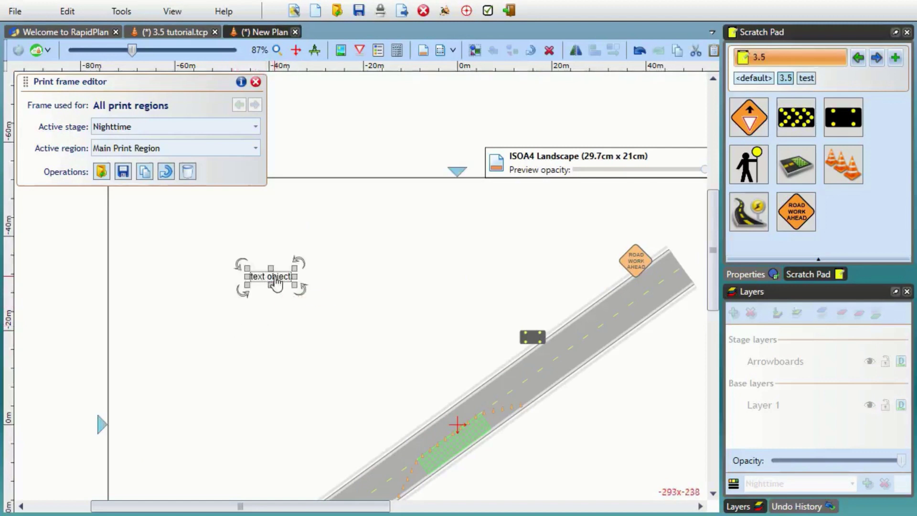
{"action": "double_click", "coordinate": [271, 280]}
{"action": "type", "text": "$"}
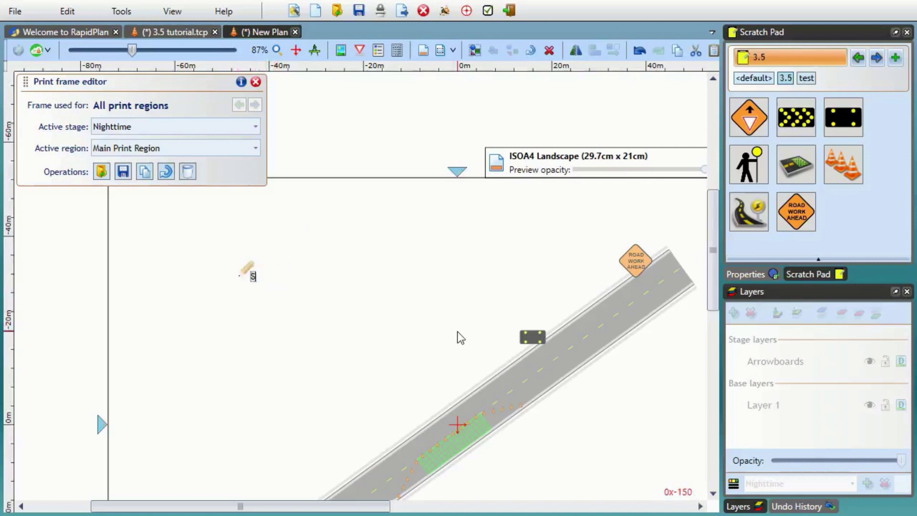
{"action": "type", "text": "_stage"}
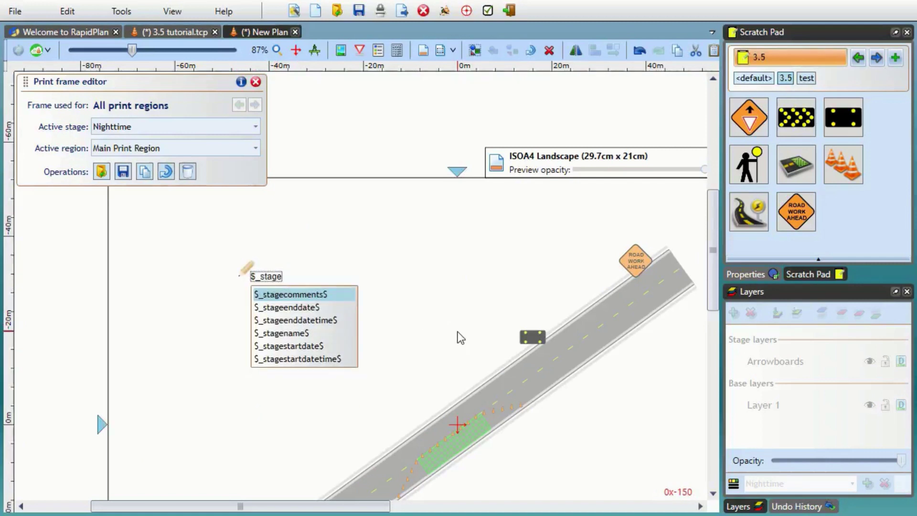
{"action": "type", "text": "n"}
{"action": "key", "text": "Return"}
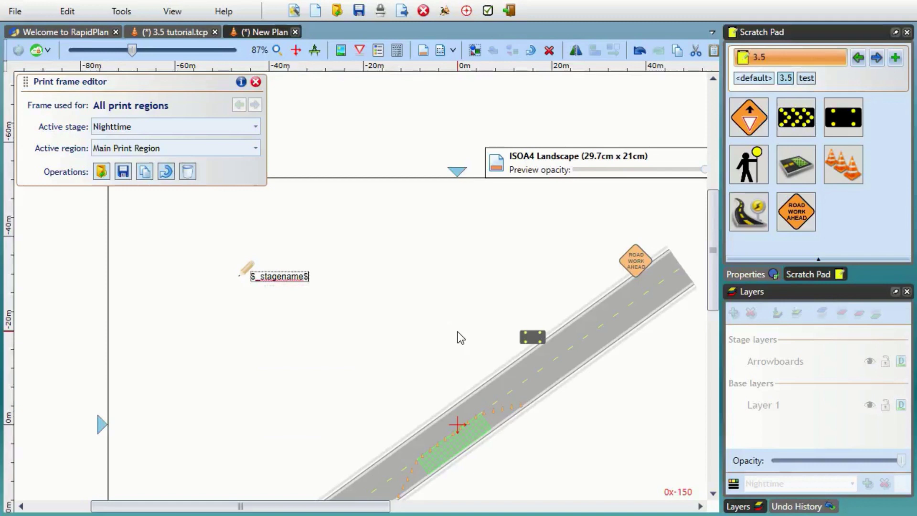
{"action": "left_click", "coordinate": [268, 279]}
Enlarge the stage-name label, move it to the frame's top-left, and close the editor.
{"action": "left_click_drag", "start_coordinate": [288, 283], "coordinate": [380, 339]}
{"action": "left_click_drag", "start_coordinate": [358, 287], "coordinate": [297, 281]}
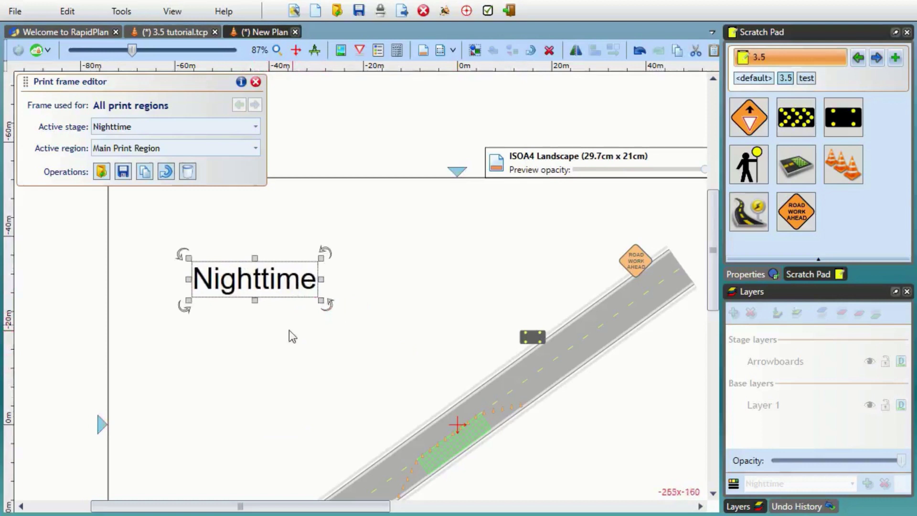
{"action": "scroll", "coordinate": [319, 287], "scroll_direction": "down", "scroll_amount": 3}
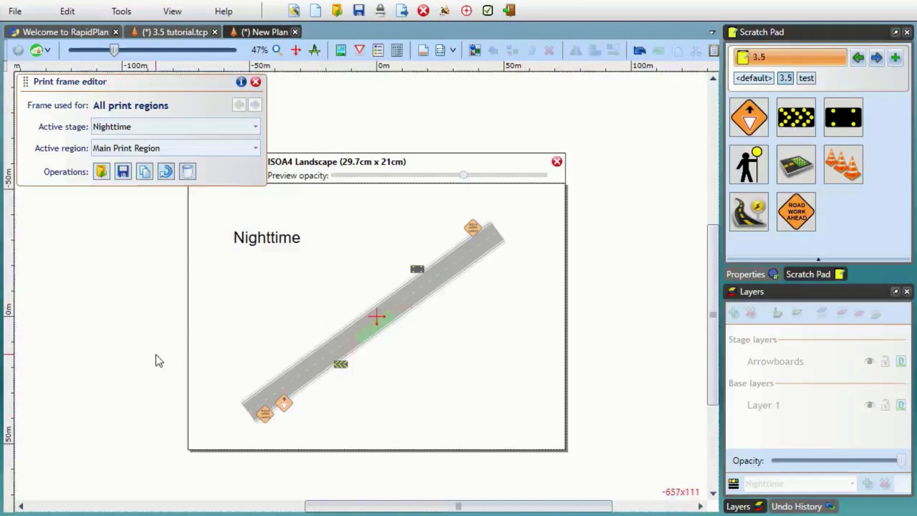
{"action": "key", "text": "Escape"}
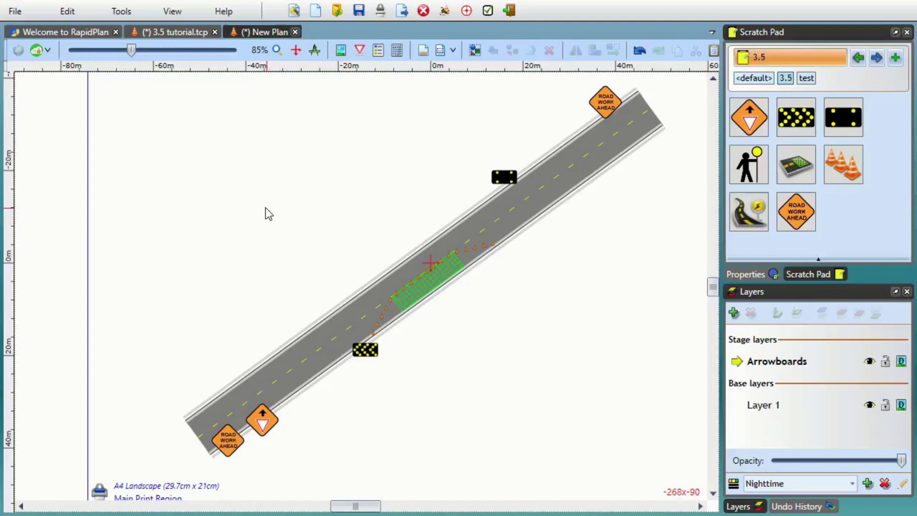
Batch-export all print regions (Daytime and Nighttime) to New Plan.pdf on the Desktop.
{"action": "right_click", "coordinate": [180, 109]}
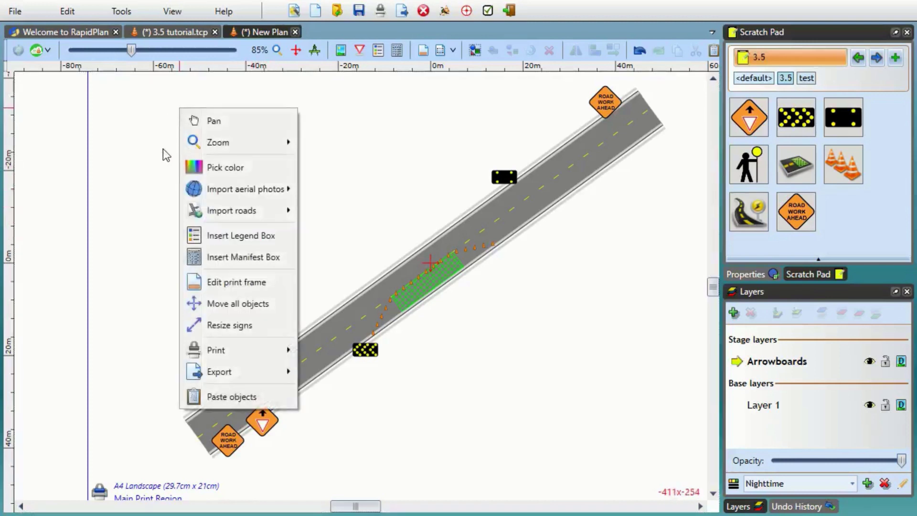
{"action": "mouse_move", "coordinate": [216, 374]}
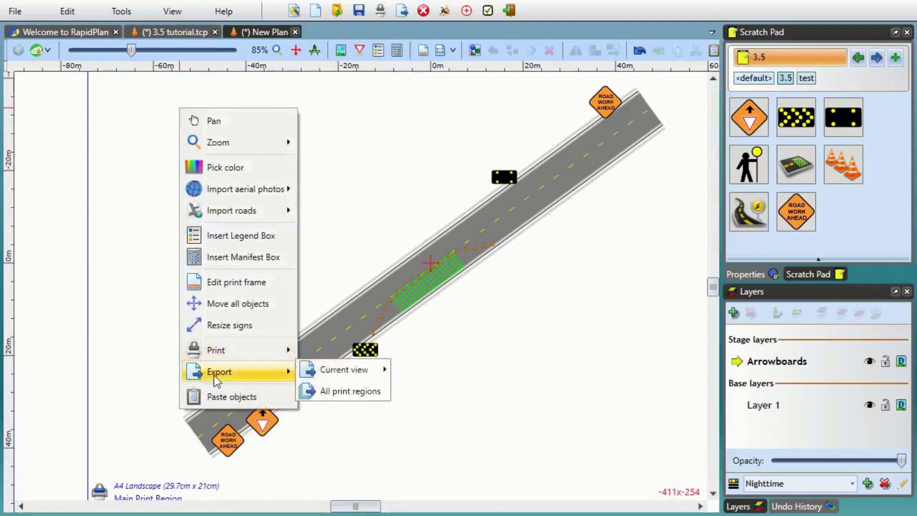
{"action": "left_click", "coordinate": [348, 391]}
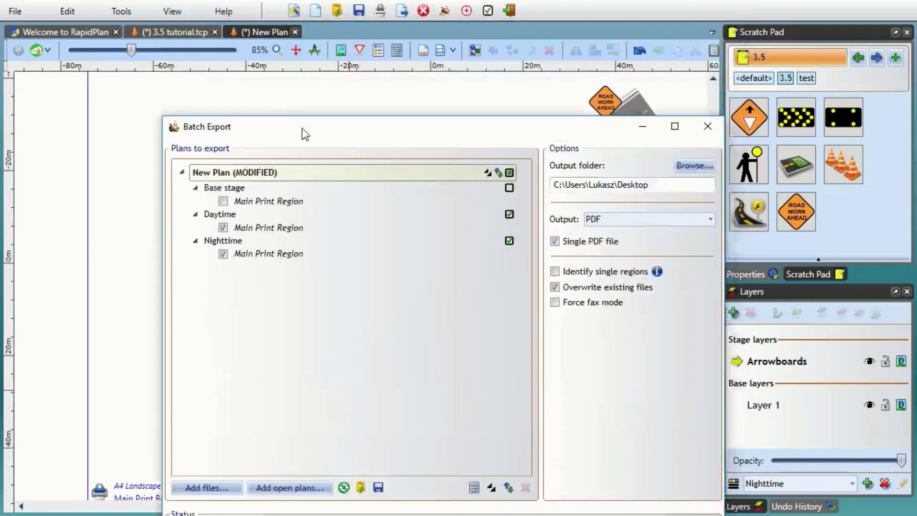
{"action": "left_click_drag", "start_coordinate": [302, 128], "coordinate": [306, 67]}
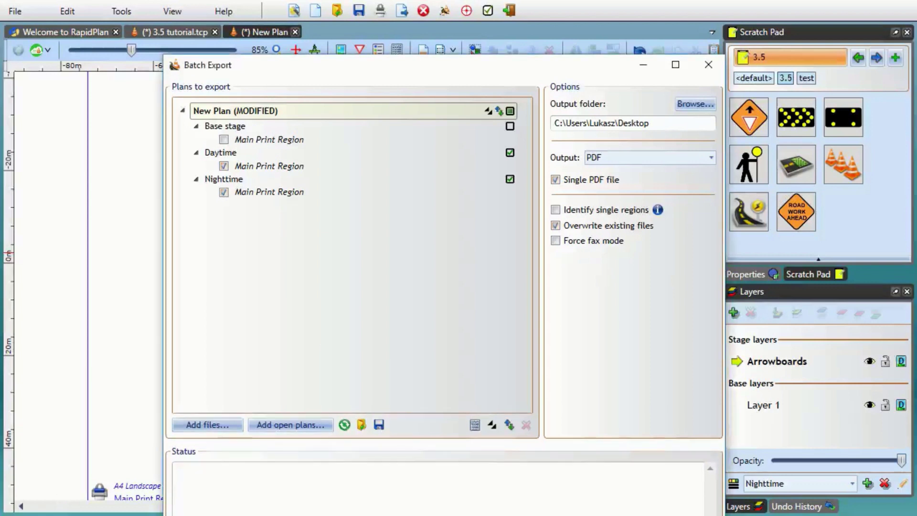
{"action": "left_click", "coordinate": [430, 462]}
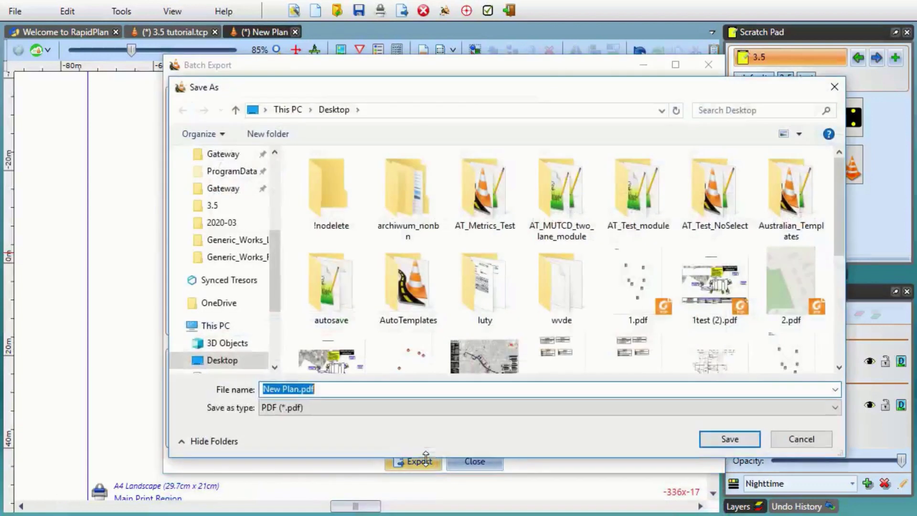
{"action": "left_click", "coordinate": [725, 435]}
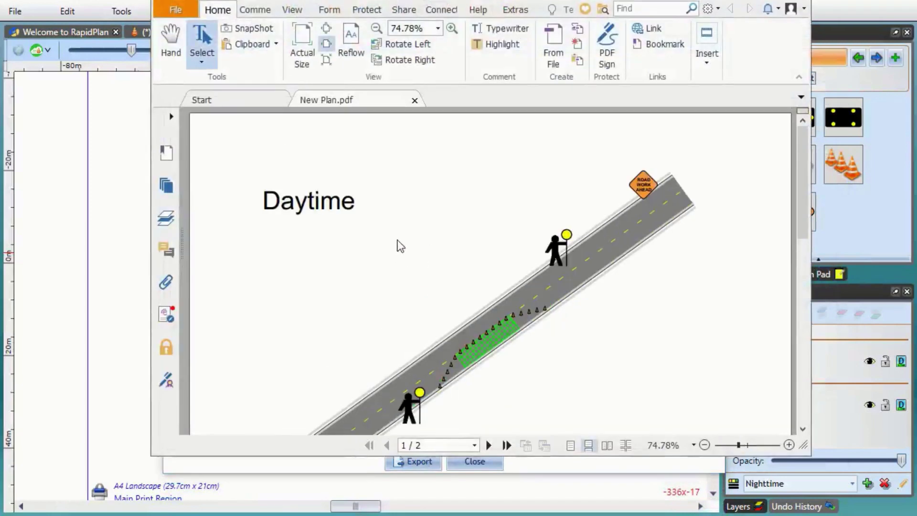
{"action": "scroll", "coordinate": [396, 243], "scroll_direction": "down", "scroll_amount": 1}
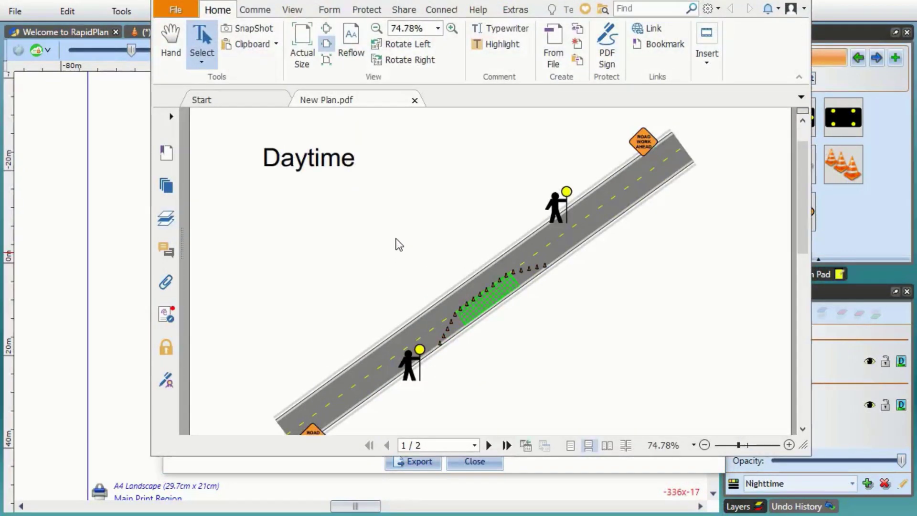
{"action": "scroll", "coordinate": [399, 245], "scroll_direction": "down", "scroll_amount": 9}
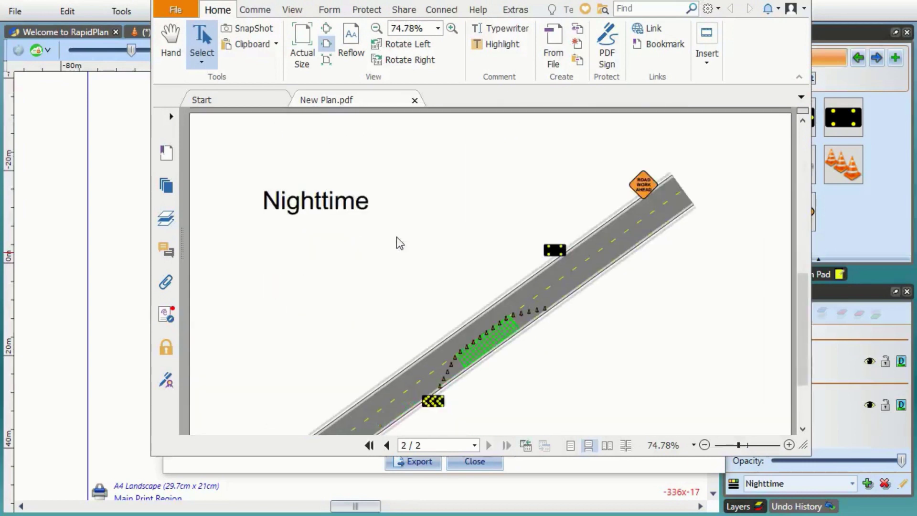
{"action": "scroll", "coordinate": [399, 243], "scroll_direction": "down", "scroll_amount": 3}
{"action": "scroll", "coordinate": [399, 243], "scroll_direction": "up", "scroll_amount": 2}
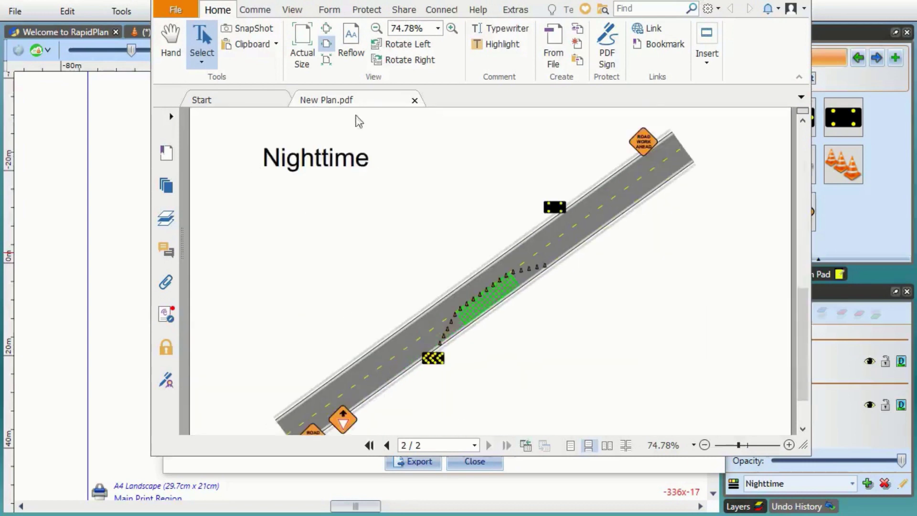
{"action": "scroll", "coordinate": [423, 241], "scroll_direction": "up", "scroll_amount": 11}
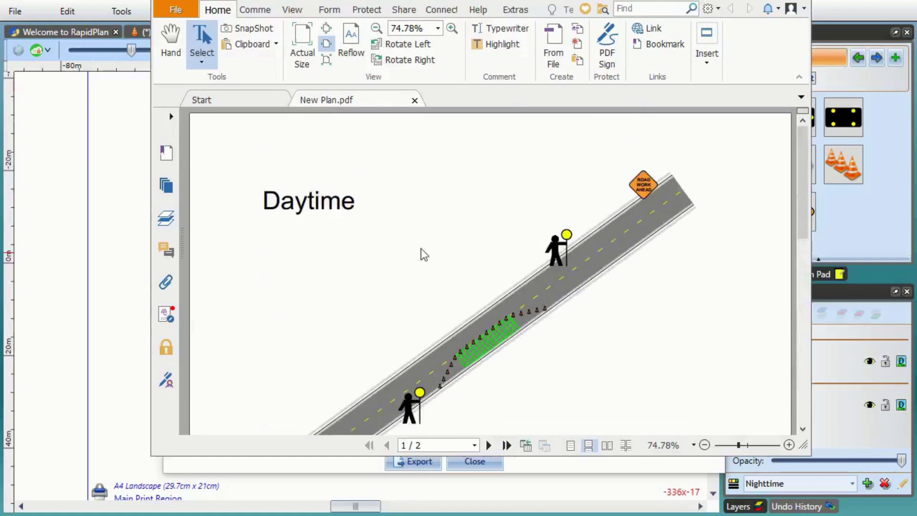
{"action": "scroll", "coordinate": [373, 261], "scroll_direction": "down", "scroll_amount": 1}
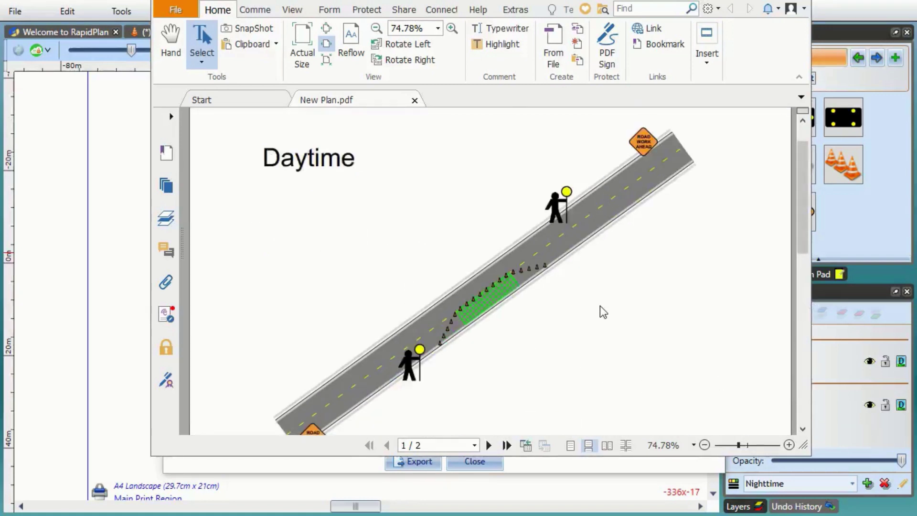
{"action": "scroll", "coordinate": [597, 305], "scroll_direction": "down", "scroll_amount": 8}
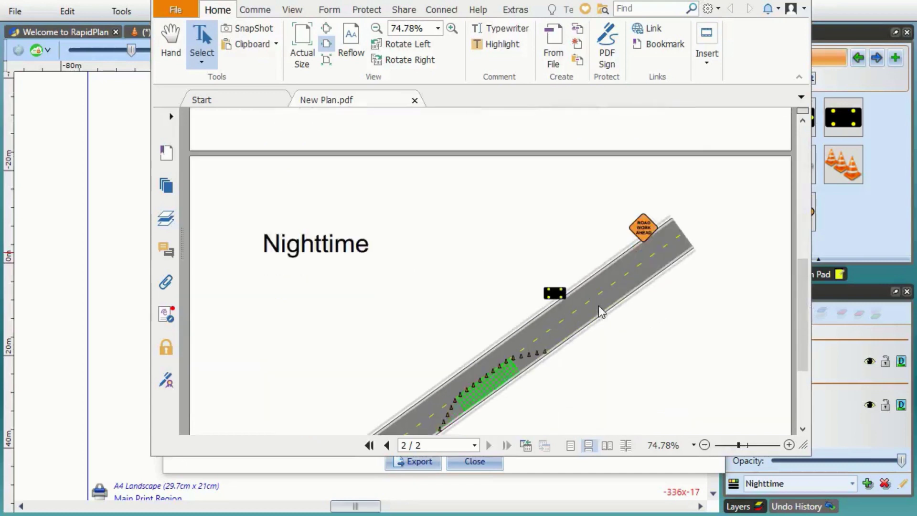
{"action": "scroll", "coordinate": [598, 306], "scroll_direction": "down", "scroll_amount": 1}
{"action": "scroll", "coordinate": [598, 306], "scroll_direction": "down", "scroll_amount": 1}
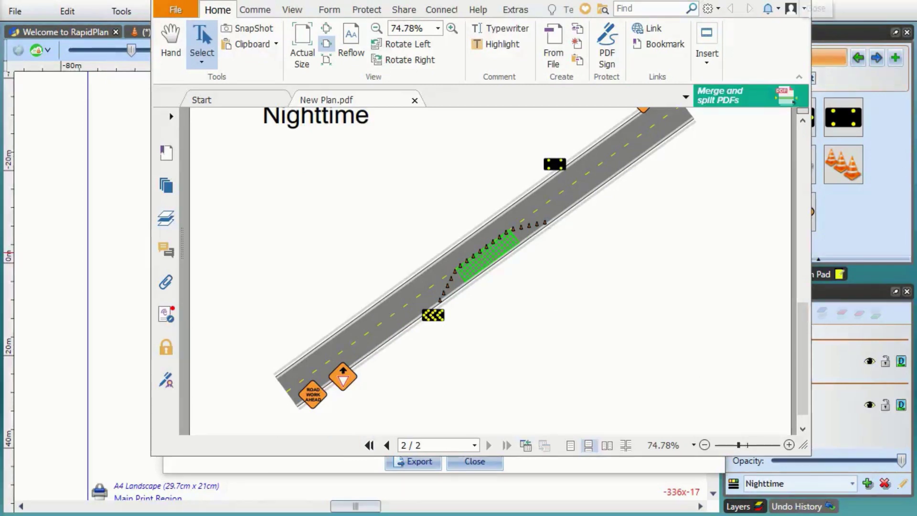
Close the Foxit PDF and the Batch Export dialog, then return to the Welcome page.
{"action": "left_click", "coordinate": [821, 9]}
{"action": "left_click", "coordinate": [708, 64]}
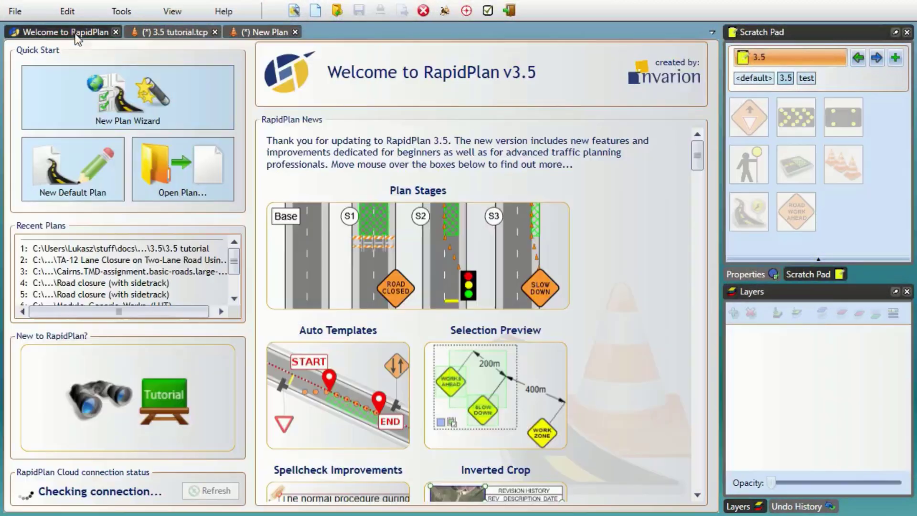
{"action": "left_click", "coordinate": [25, 30]}
{"action": "mouse_move", "coordinate": [334, 387]}
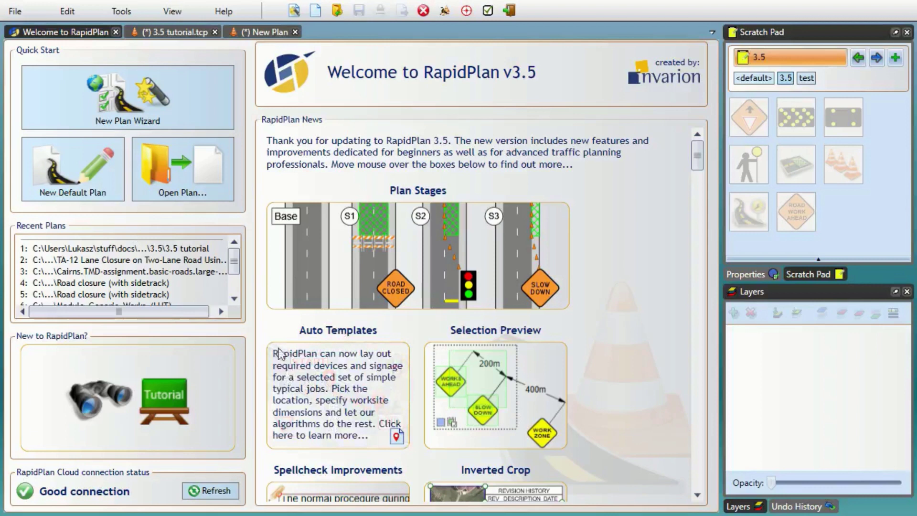
Launch the New Plan Wizard with Auto template and show its full disclaimer.
{"action": "left_click", "coordinate": [143, 107]}
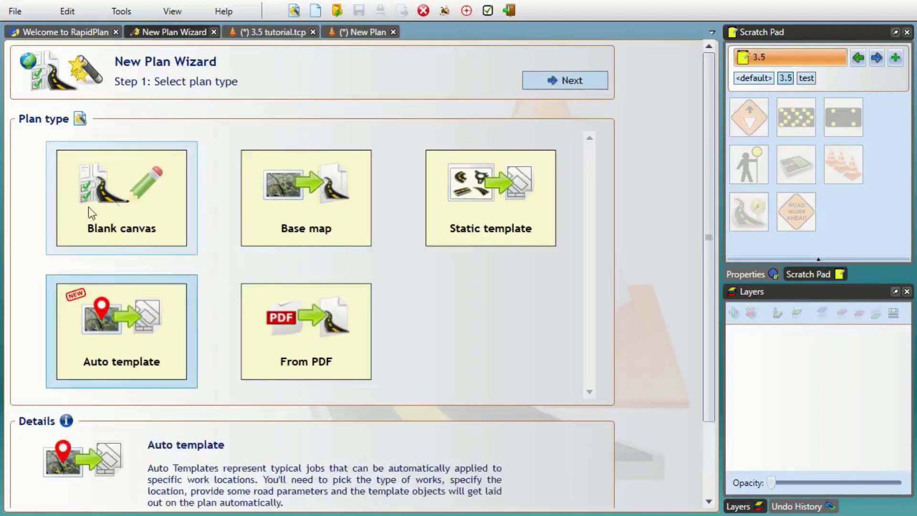
{"action": "scroll", "coordinate": [110, 300], "scroll_direction": "down", "scroll_amount": 3}
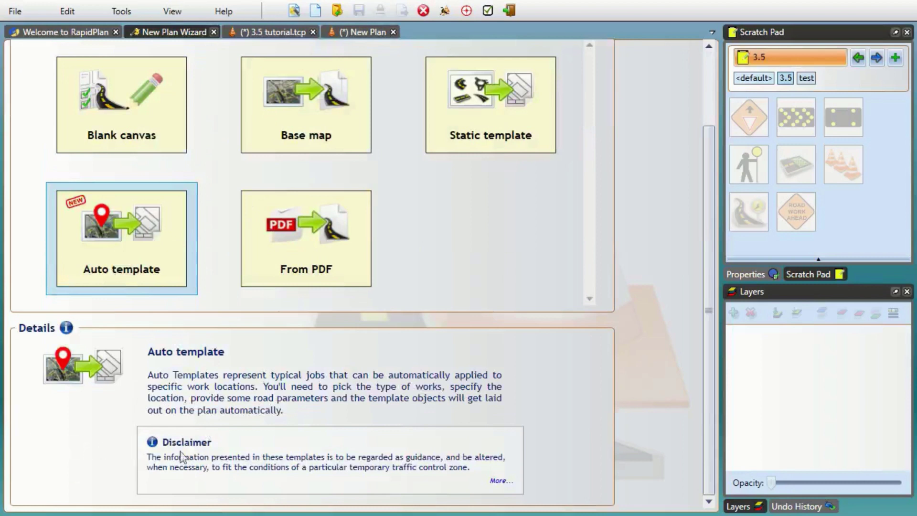
{"action": "left_click", "coordinate": [499, 479]}
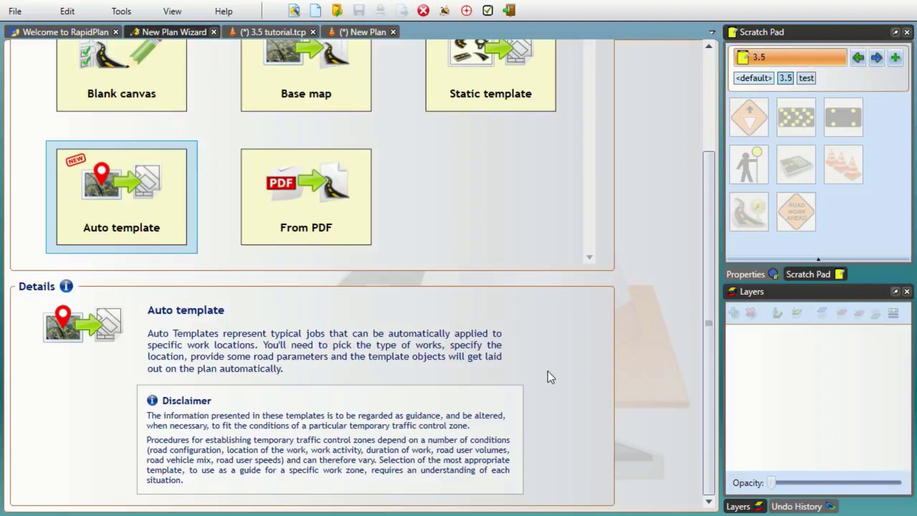
{"action": "scroll", "coordinate": [551, 377], "scroll_direction": "up", "scroll_amount": 3}
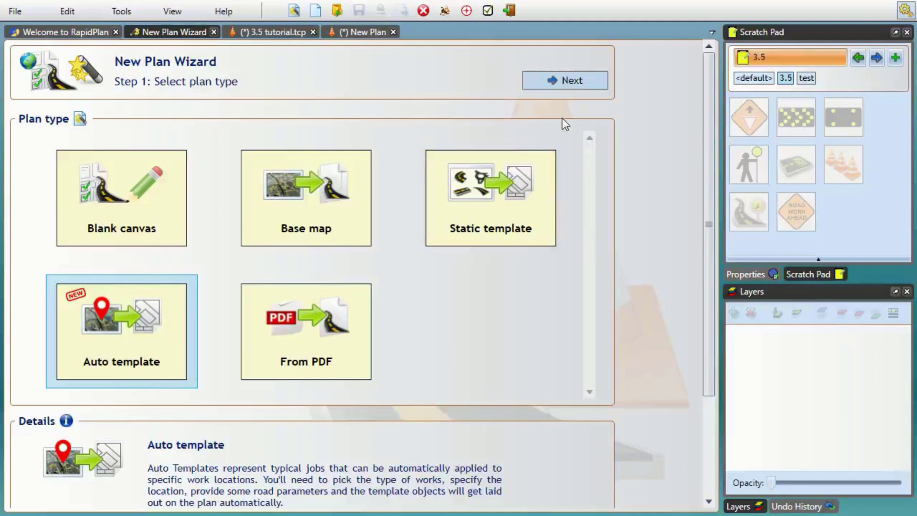
Expand Generic Works (Right-hand Traffic) and choose 'Help me choose the right template...'.
{"action": "left_click", "coordinate": [569, 86]}
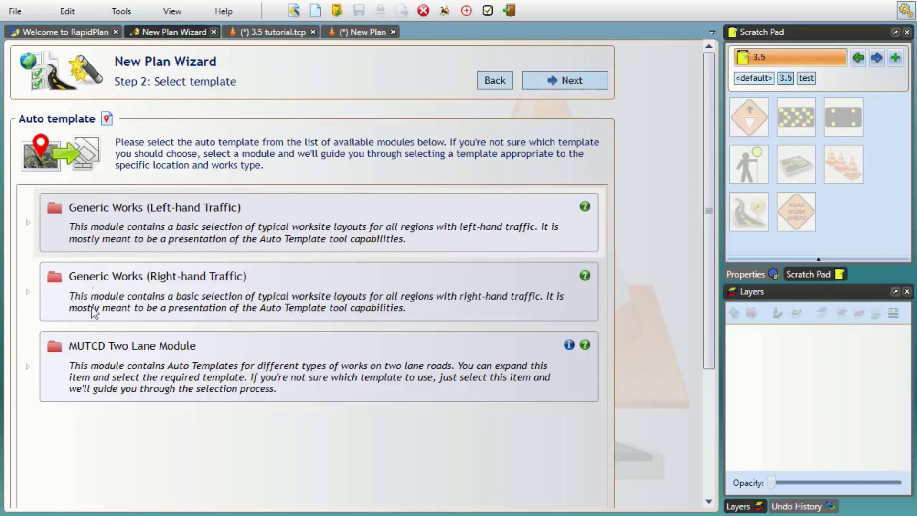
{"action": "left_click", "coordinate": [28, 293]}
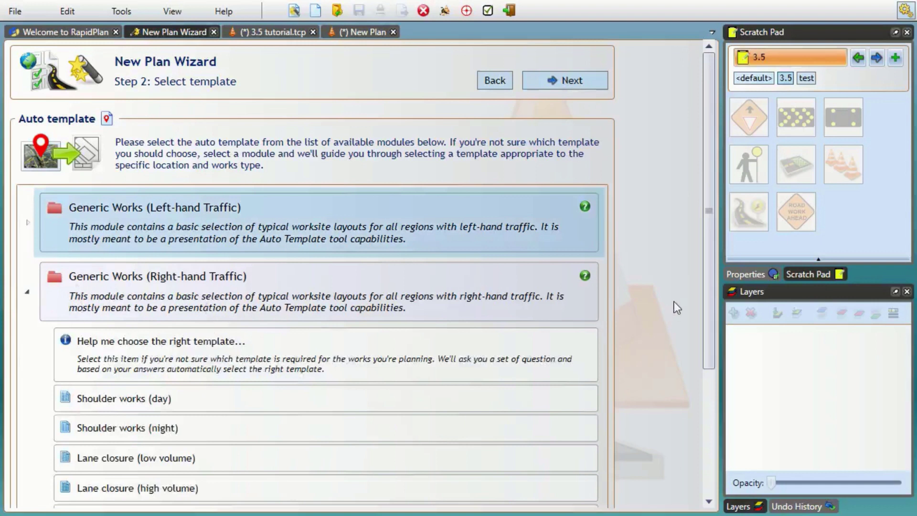
{"action": "scroll", "coordinate": [651, 297], "scroll_direction": "down", "scroll_amount": 4}
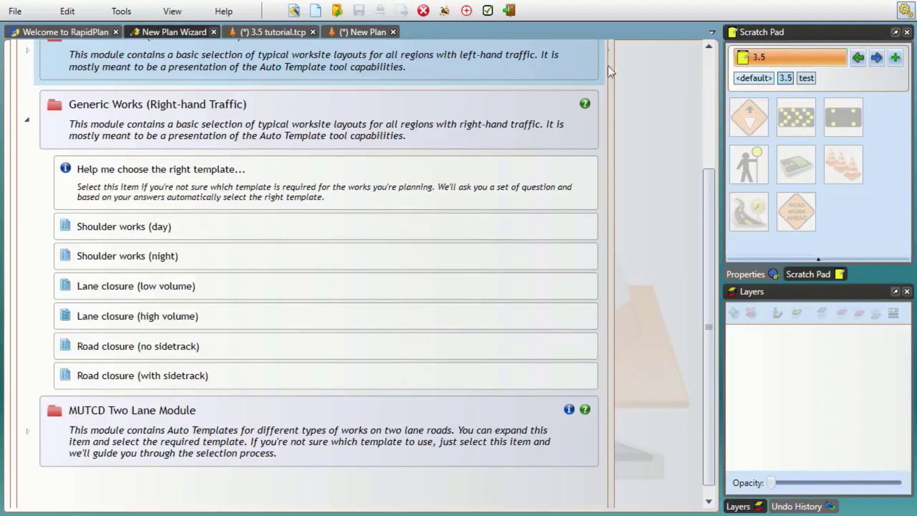
{"action": "scroll", "coordinate": [608, 107], "scroll_direction": "up", "scroll_amount": 4}
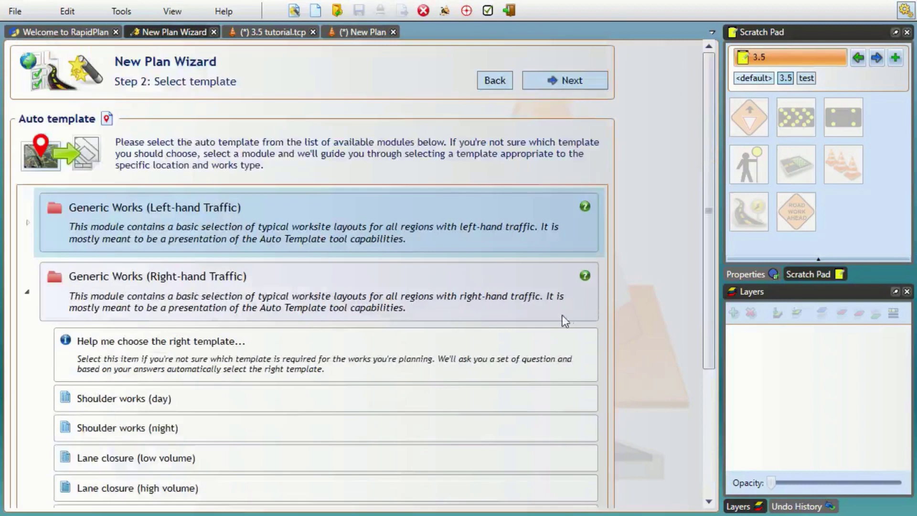
{"action": "scroll", "coordinate": [680, 308], "scroll_direction": "down", "scroll_amount": 3}
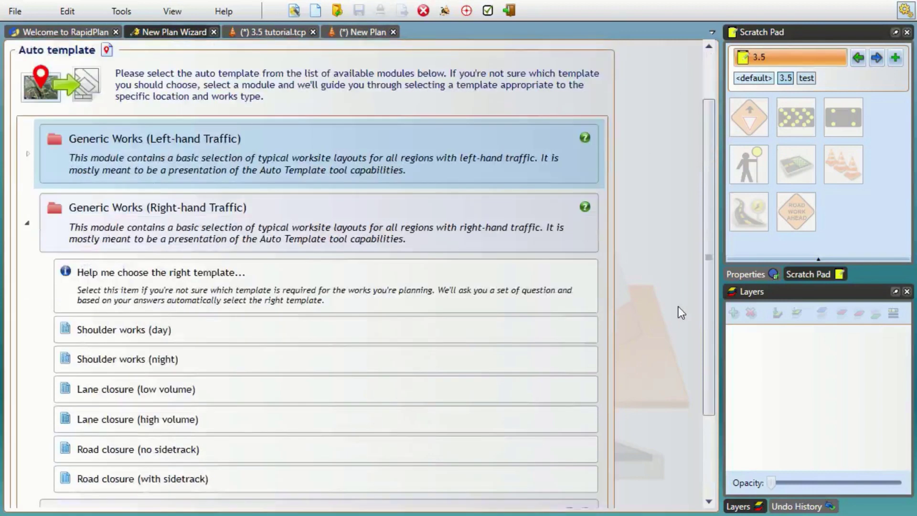
{"action": "scroll", "coordinate": [520, 333], "scroll_direction": "up", "scroll_amount": 1}
{"action": "mouse_move", "coordinate": [585, 209]}
{"action": "left_click", "coordinate": [307, 276]}
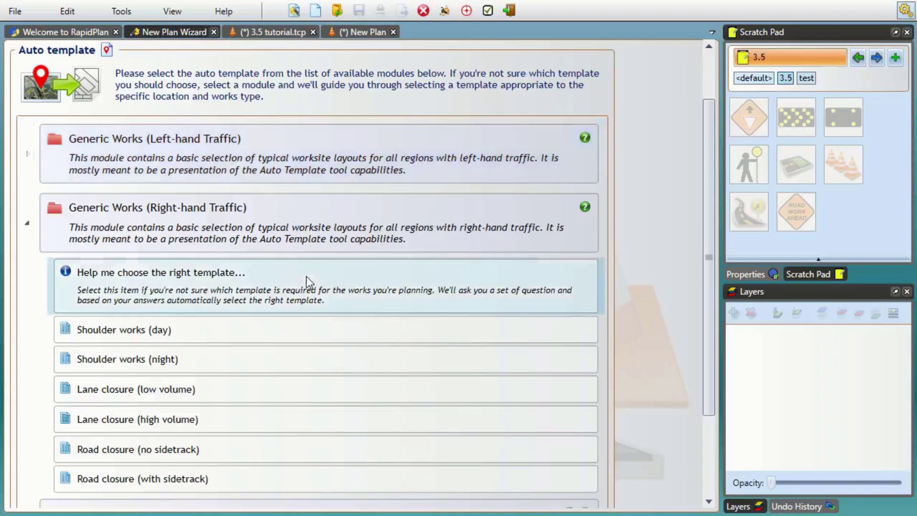
{"action": "scroll", "coordinate": [675, 241], "scroll_direction": "up", "scroll_amount": 3}
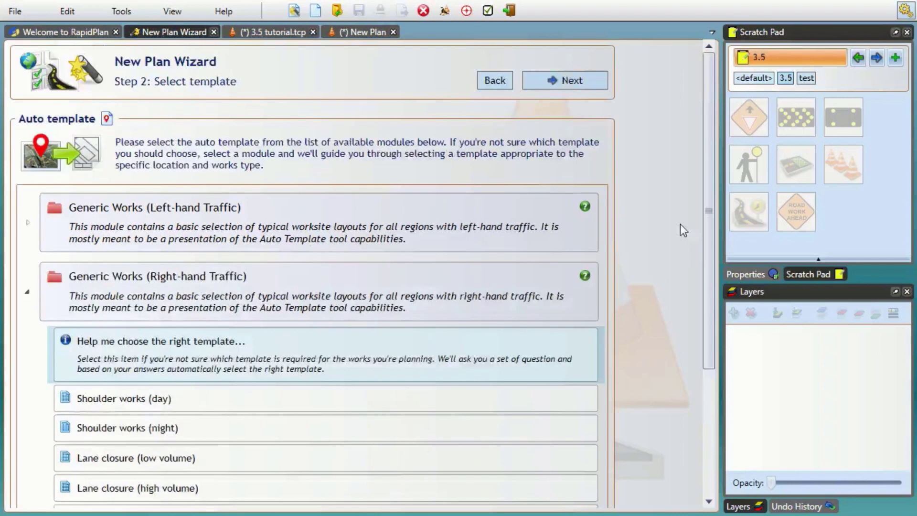
Search for 'Anzac Ave, Newtown', centre the map on the works area and confirm the location.
{"action": "left_click", "coordinate": [582, 82]}
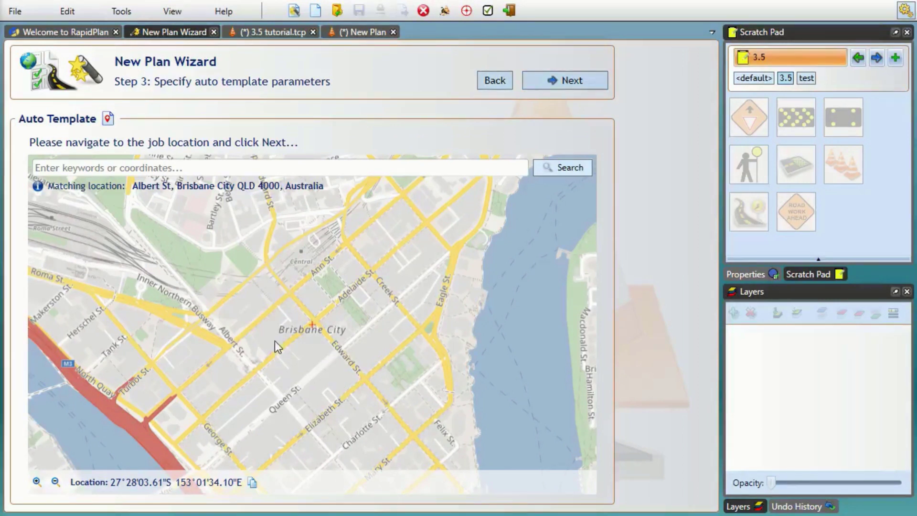
{"action": "left_click", "coordinate": [184, 170]}
{"action": "type", "text": "Anzac Ave, Newtown"}
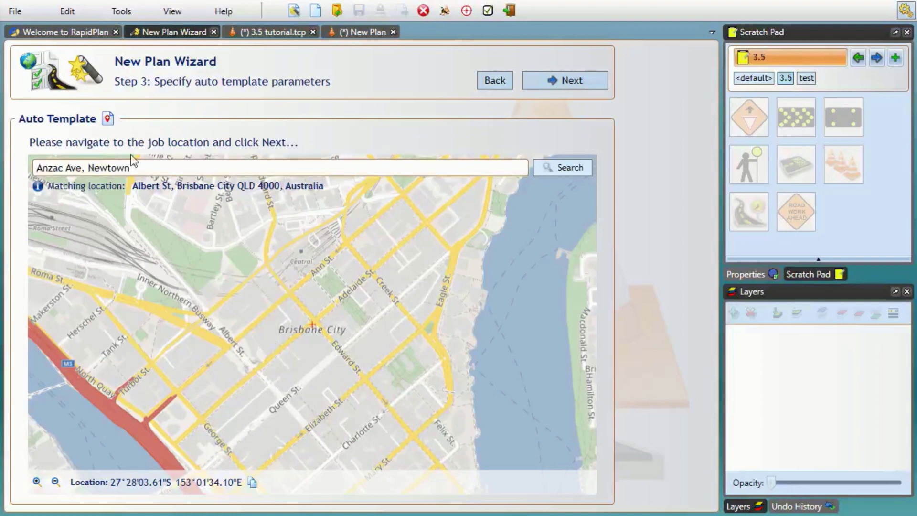
{"action": "key", "text": "Return"}
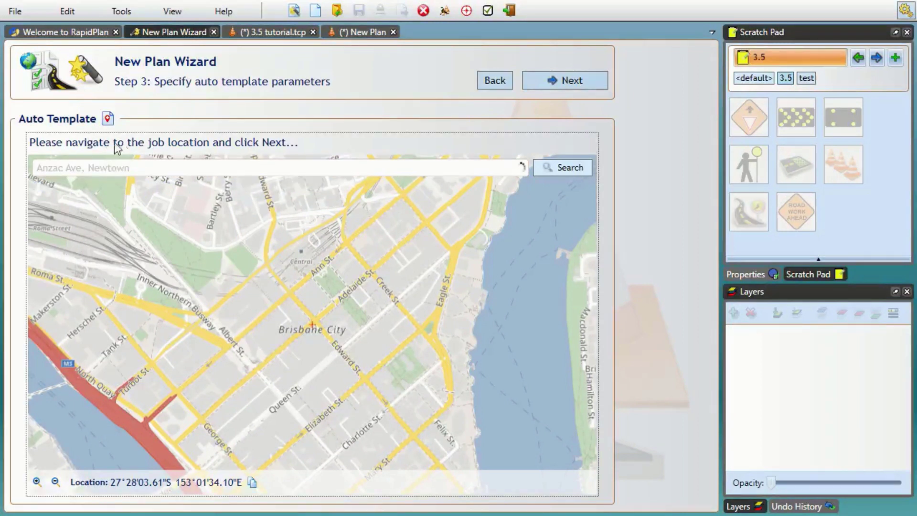
{"action": "scroll", "coordinate": [153, 260], "scroll_direction": "down", "scroll_amount": 1}
{"action": "scroll", "coordinate": [218, 277], "scroll_direction": "up", "scroll_amount": 1}
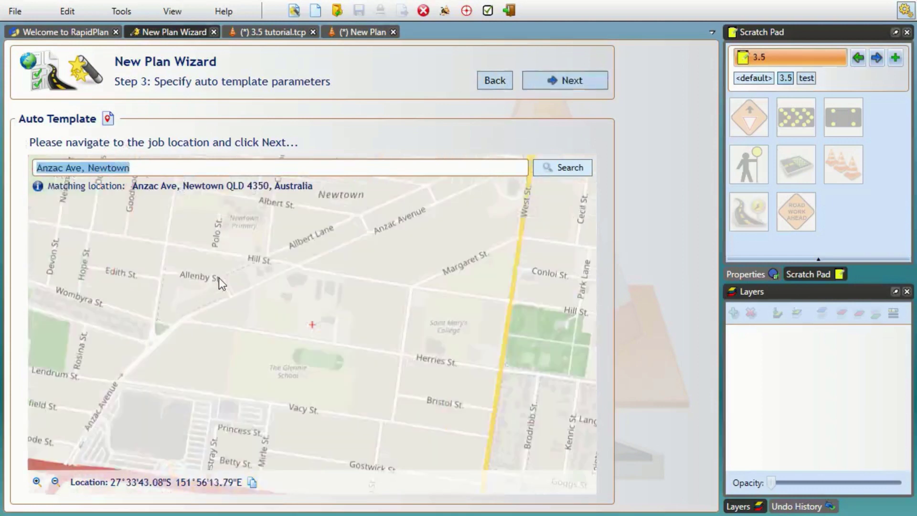
{"action": "left_click_drag", "start_coordinate": [279, 271], "coordinate": [226, 348]}
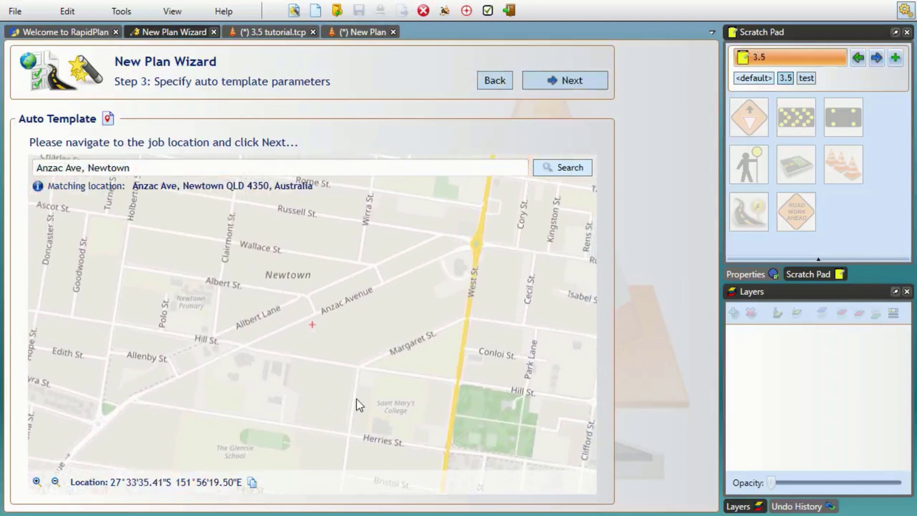
{"action": "left_click", "coordinate": [554, 79]}
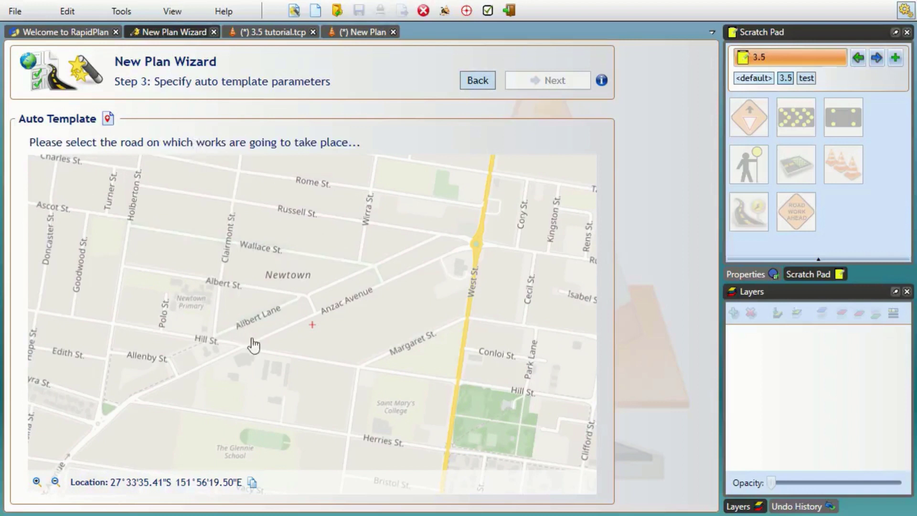
Select Anzac Avenue as the works road and mark the START and END points.
{"action": "left_click", "coordinate": [289, 336]}
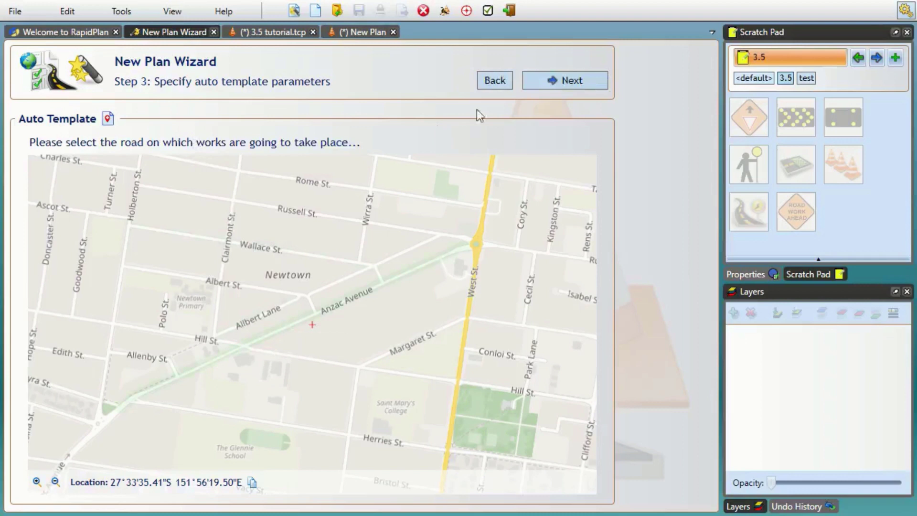
{"action": "left_click", "coordinate": [535, 82]}
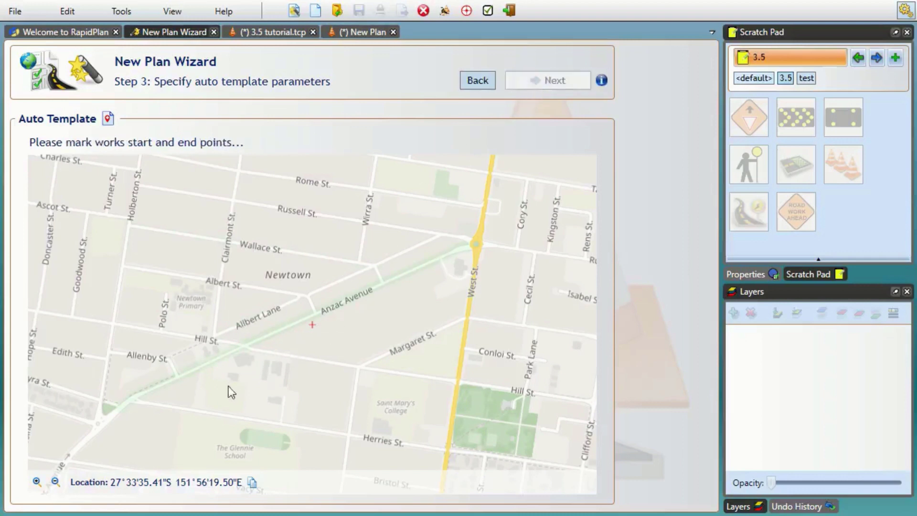
{"action": "left_click", "coordinate": [263, 334]}
{"action": "left_click", "coordinate": [296, 319]}
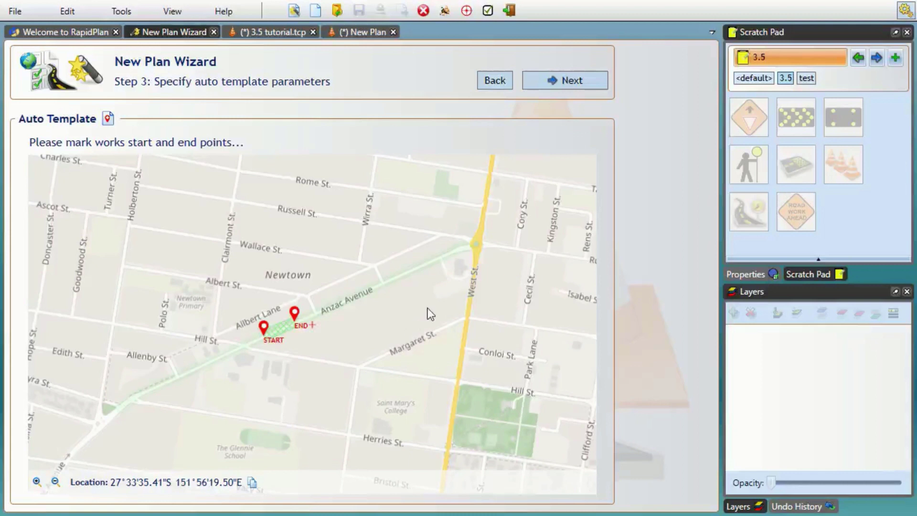
Accept the works points and road widths, then choose one travel lane with high volume traffic.
{"action": "left_click", "coordinate": [581, 79]}
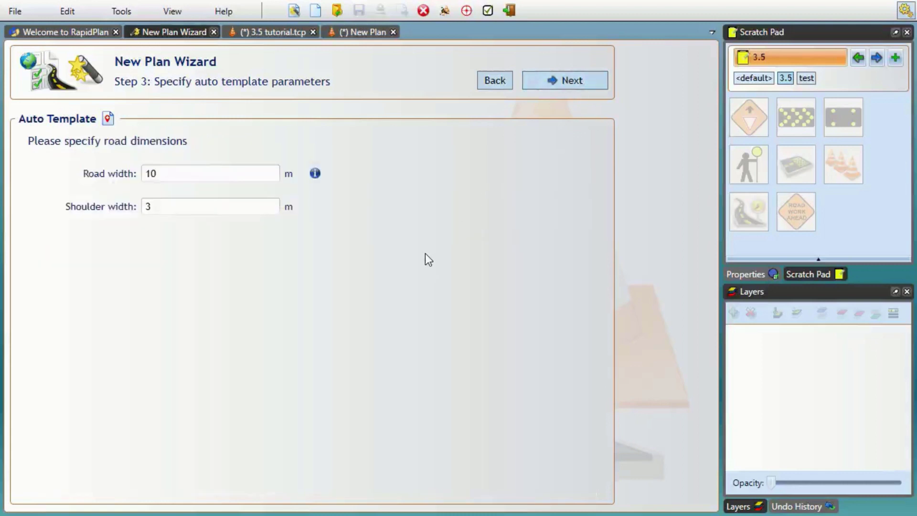
{"action": "left_click", "coordinate": [557, 82]}
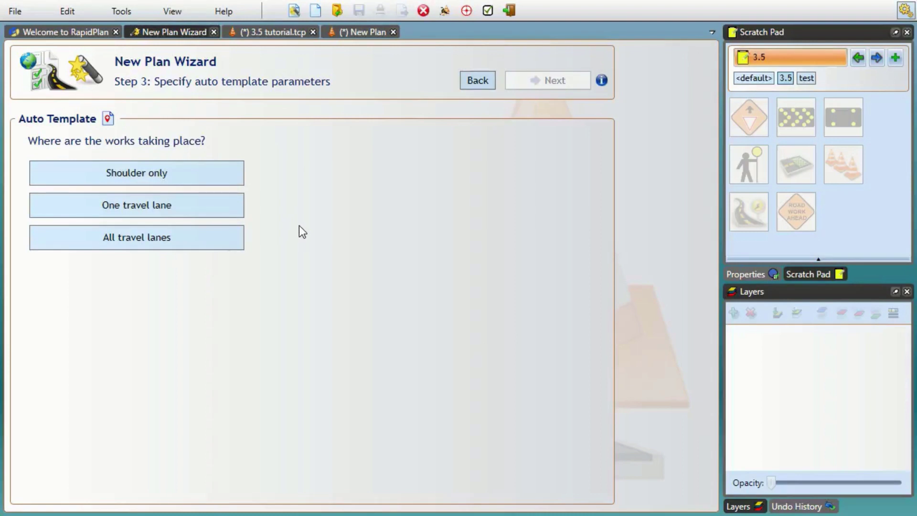
{"action": "left_click", "coordinate": [194, 209]}
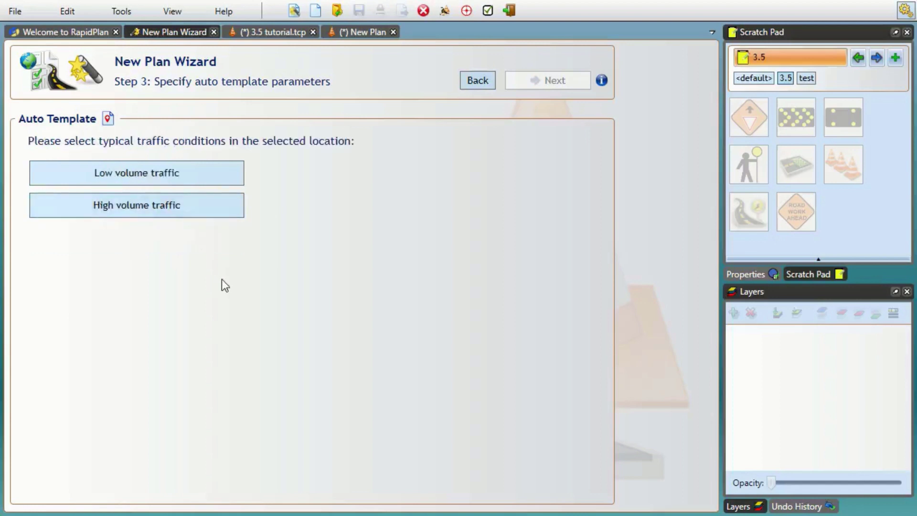
{"action": "left_click", "coordinate": [202, 209]}
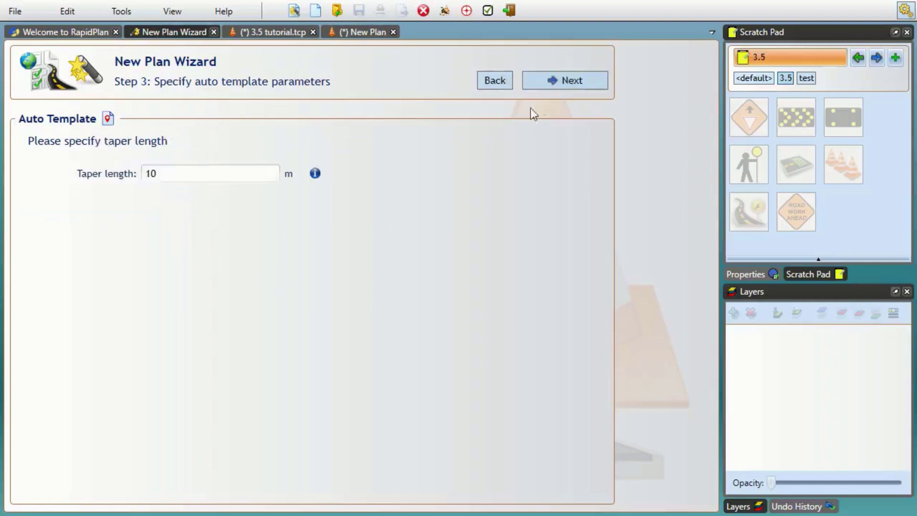
Accept a 10 m taper, require an enclosed 20 m buffer, and pass the region signs note.
{"action": "left_click", "coordinate": [564, 82]}
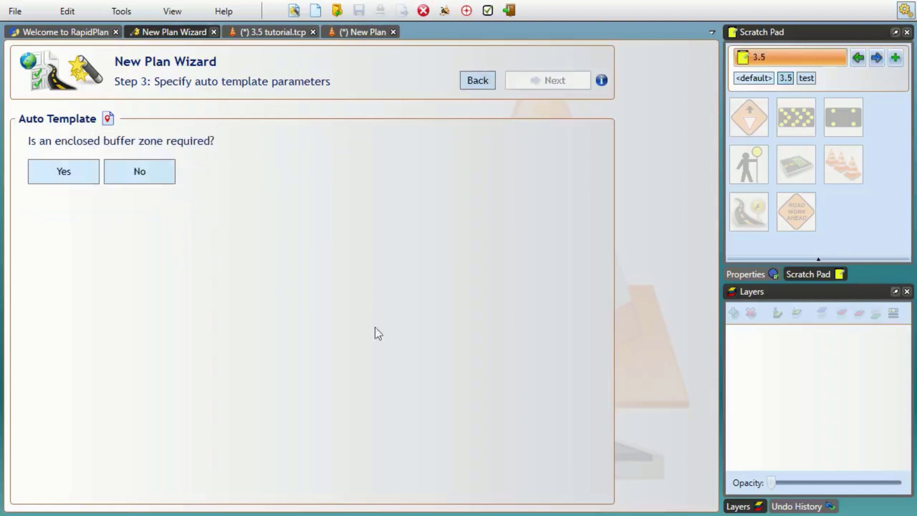
{"action": "left_click", "coordinate": [85, 180]}
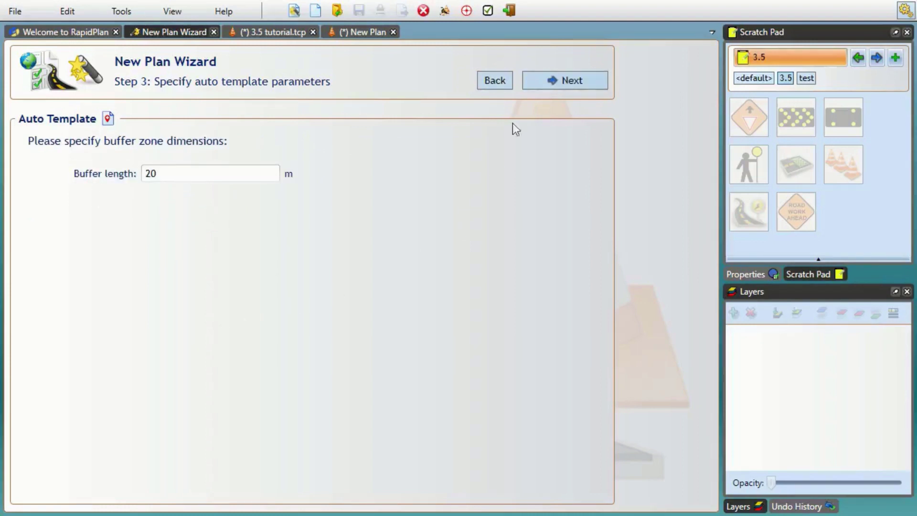
{"action": "left_click", "coordinate": [545, 79]}
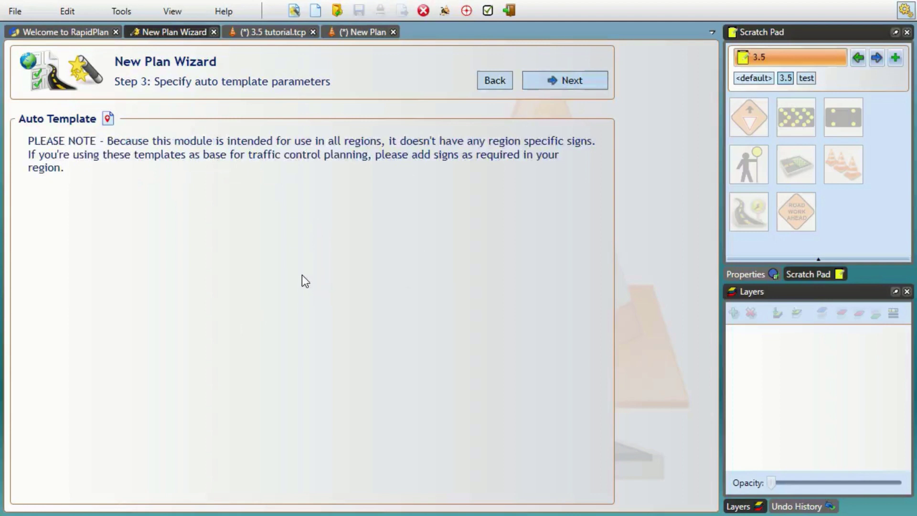
{"action": "left_click", "coordinate": [581, 81]}
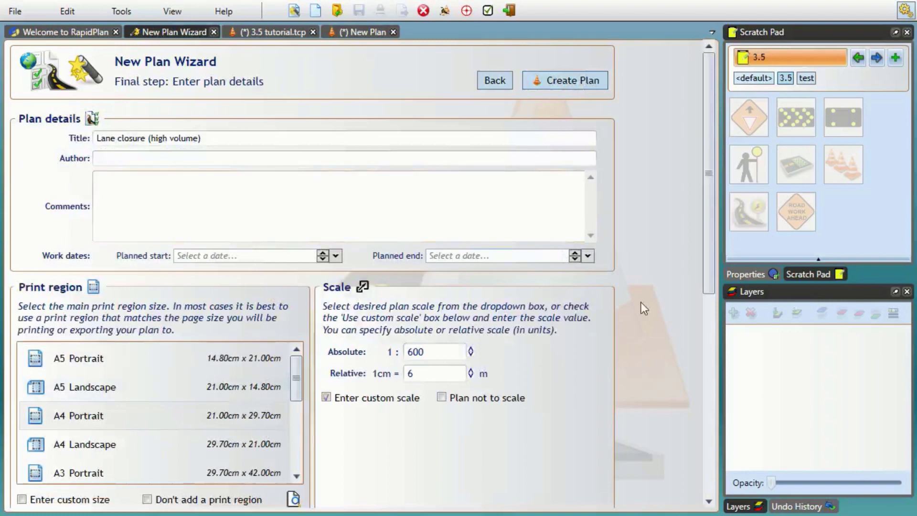
Review plan details, print region and job location, then create the Lane closure (high volume) plan.
{"action": "scroll", "coordinate": [626, 274], "scroll_direction": "down", "scroll_amount": 8}
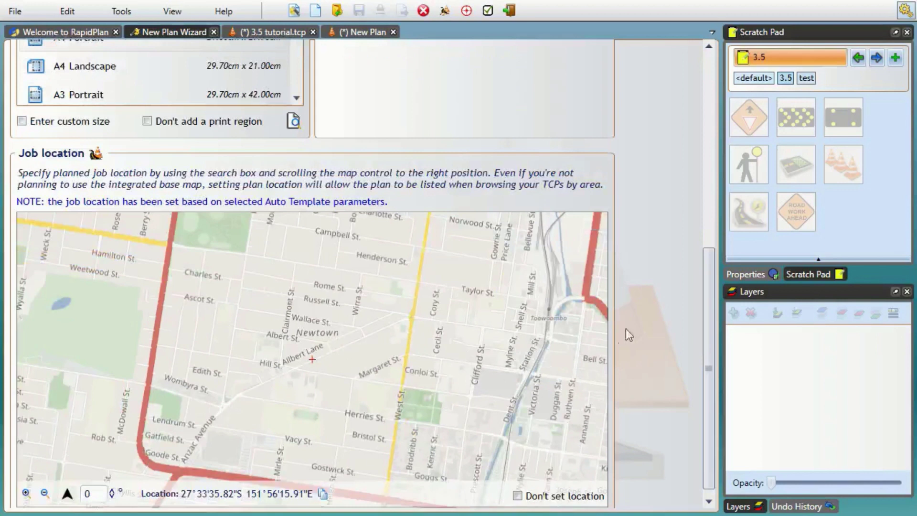
{"action": "scroll", "coordinate": [631, 305], "scroll_direction": "up", "scroll_amount": 5}
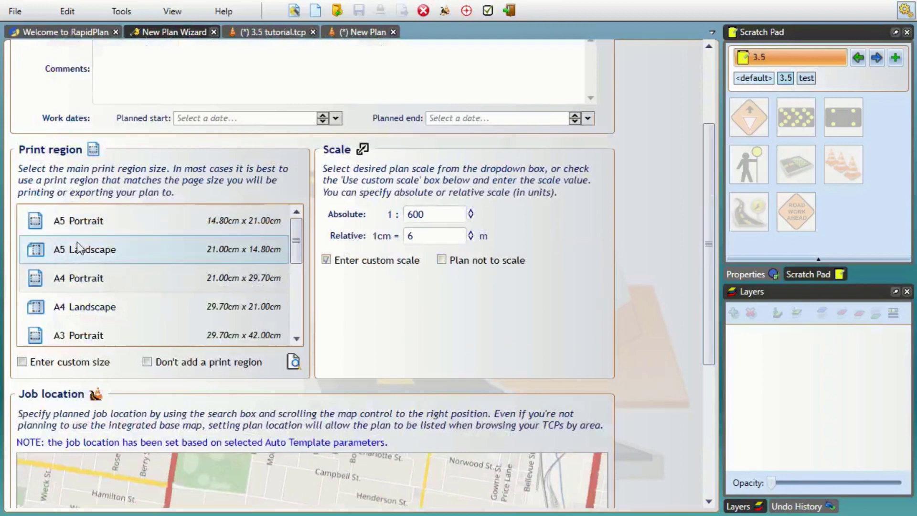
{"action": "scroll", "coordinate": [337, 196], "scroll_direction": "up", "scroll_amount": 3}
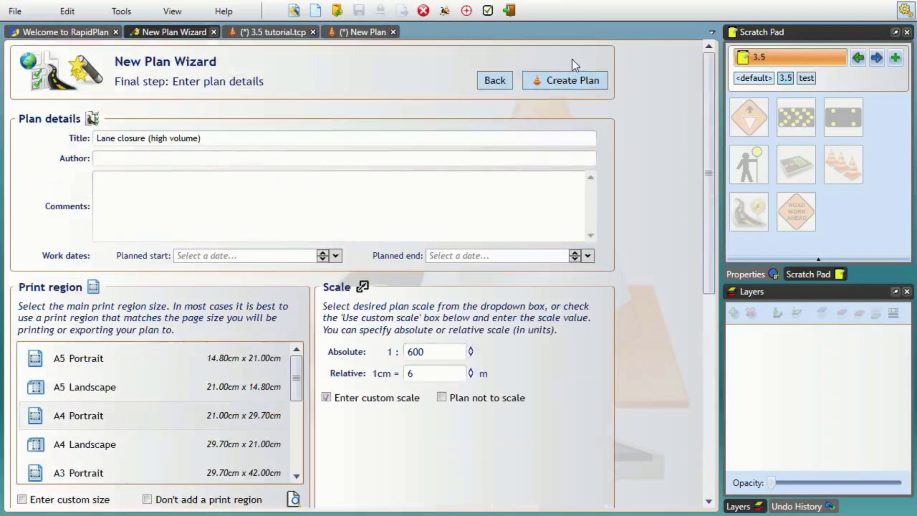
{"action": "left_click", "coordinate": [571, 81]}
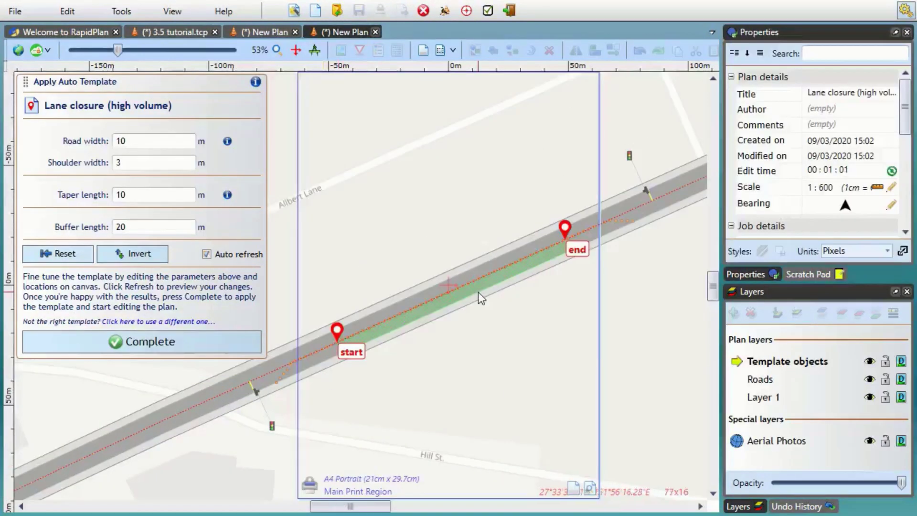
Hide the Properties and Layers panels and drag the start and end pins closer together.
{"action": "left_click", "coordinate": [895, 32]}
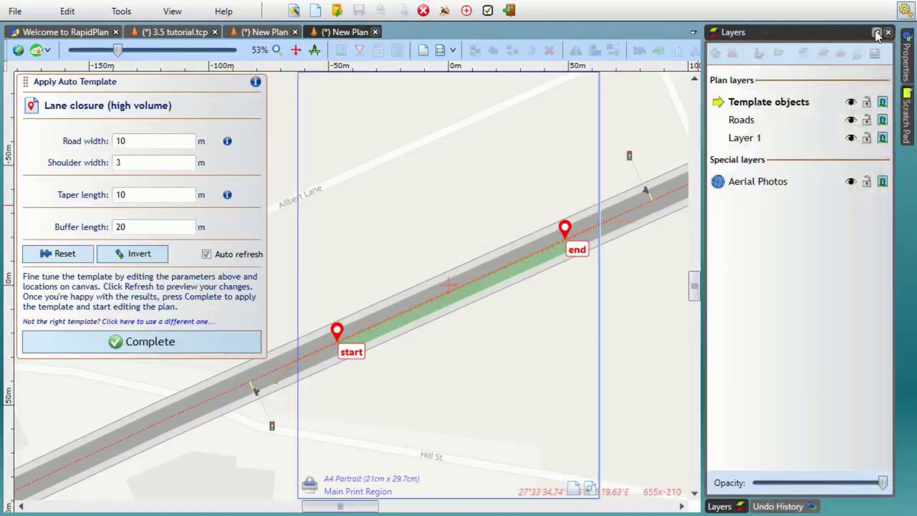
{"action": "left_click", "coordinate": [876, 32]}
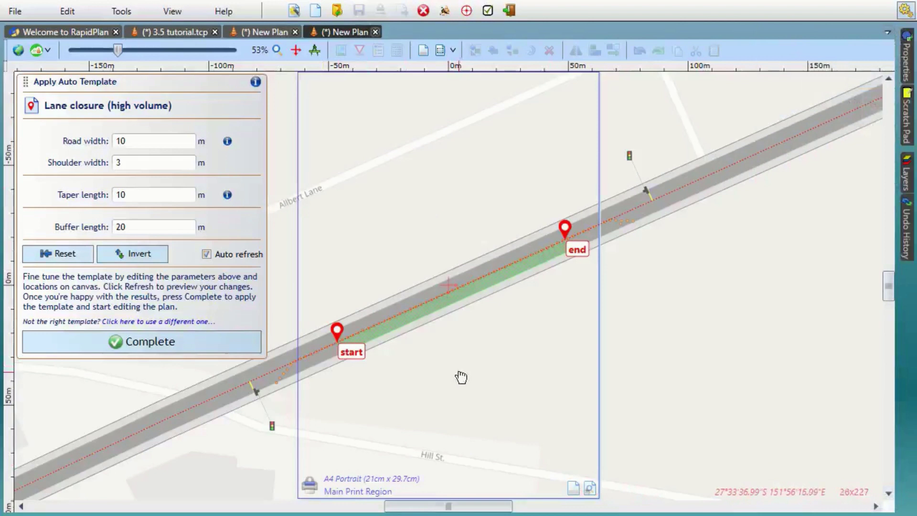
{"action": "left_click_drag", "start_coordinate": [468, 378], "coordinate": [558, 389]}
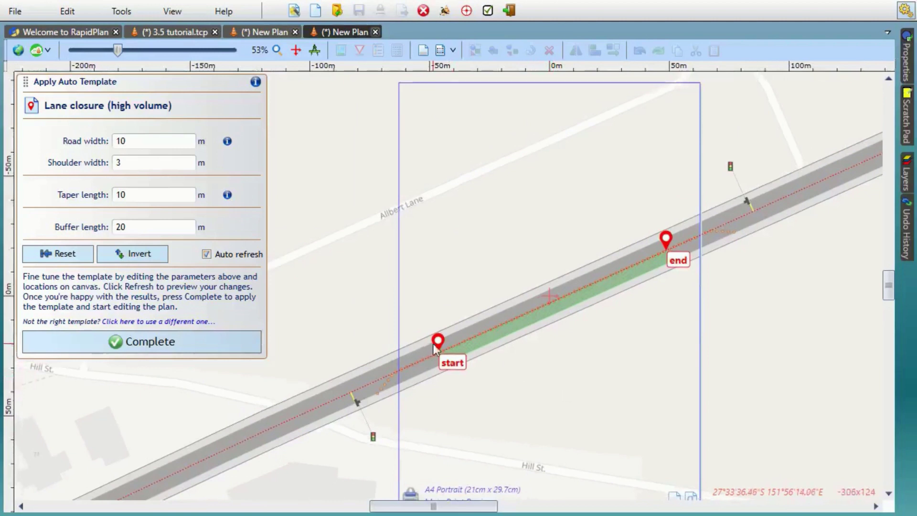
{"action": "left_click_drag", "start_coordinate": [447, 339], "coordinate": [480, 325]}
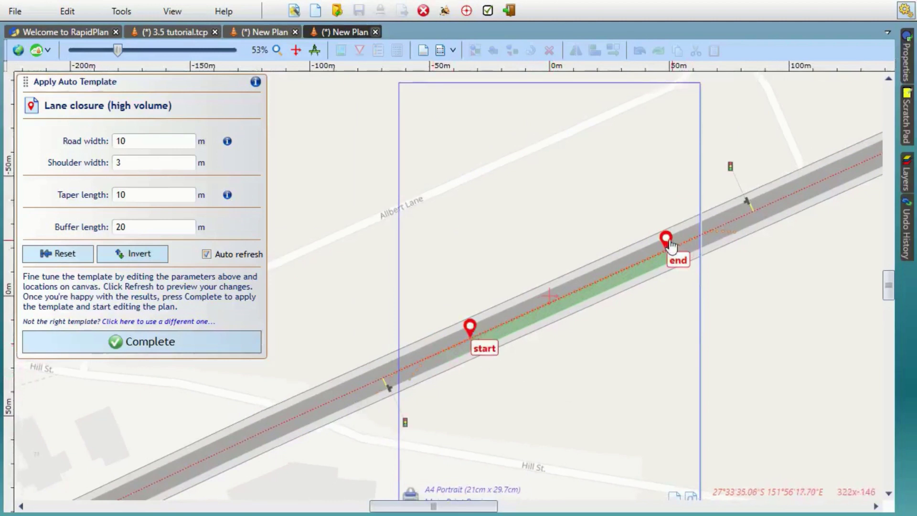
{"action": "left_click_drag", "start_coordinate": [663, 245], "coordinate": [620, 262]}
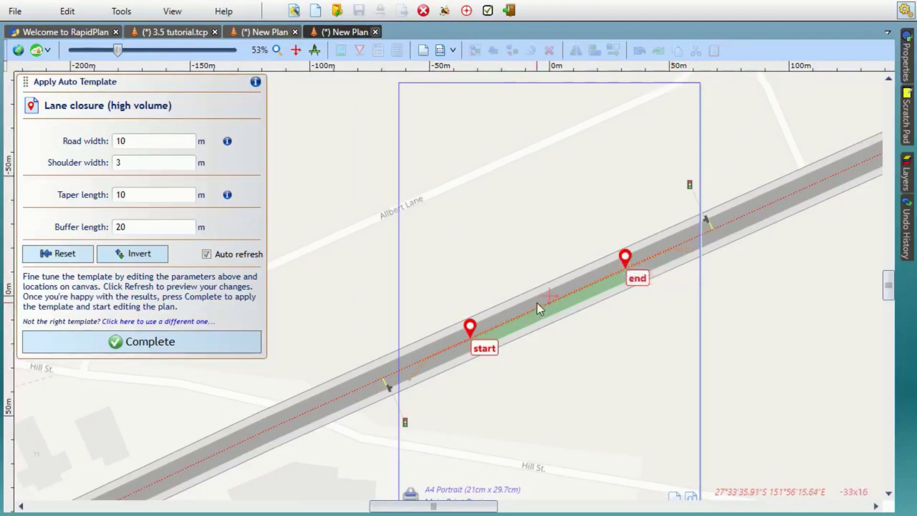
Toggle the template direction and set the taper length to 30 m.
{"action": "left_click", "coordinate": [144, 257]}
{"action": "left_click", "coordinate": [145, 258]}
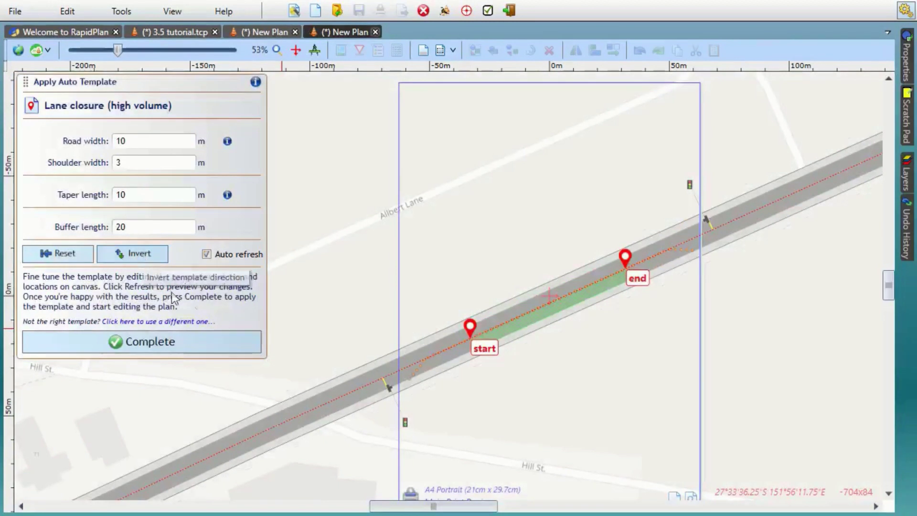
{"action": "double_click", "coordinate": [139, 195]}
{"action": "type", "text": "30"}
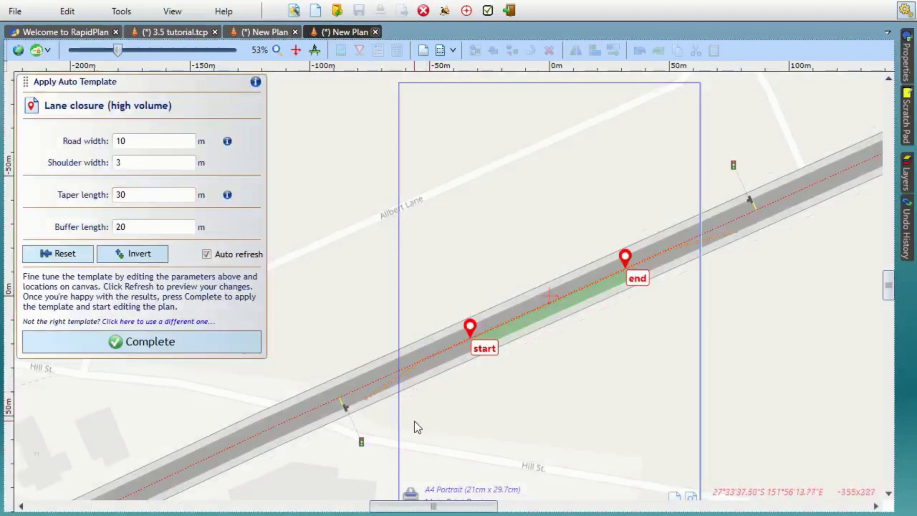
Complete the high-volume lane-closure template and inspect the cone line and green work area.
{"action": "left_click", "coordinate": [190, 343]}
{"action": "left_click_drag", "start_coordinate": [559, 368], "coordinate": [526, 344]}
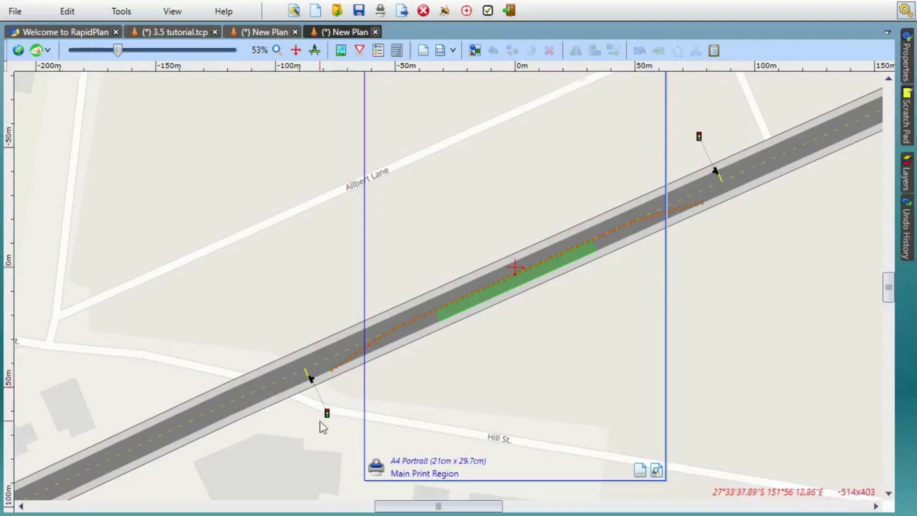
{"action": "scroll", "coordinate": [460, 340], "scroll_direction": "down", "scroll_amount": 1}
{"action": "scroll", "coordinate": [460, 340], "scroll_direction": "down", "scroll_amount": 1}
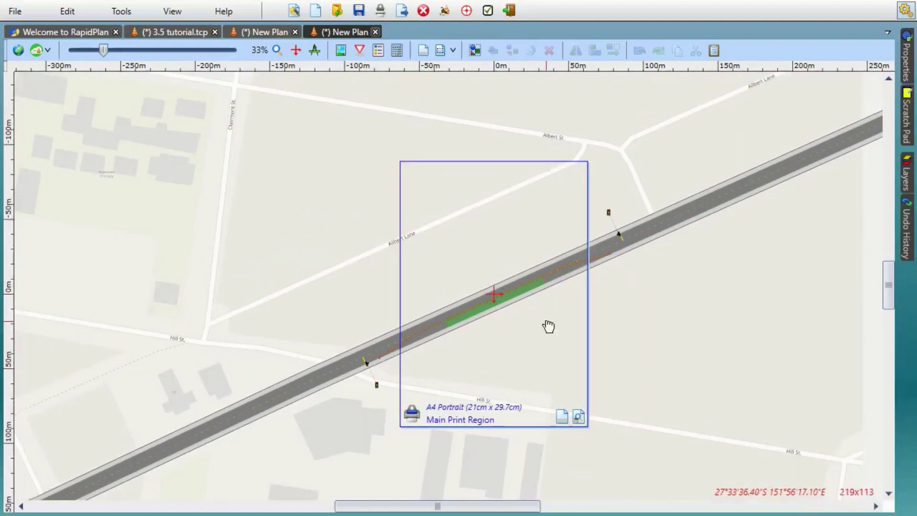
{"action": "middle_click_drag", "start_coordinate": [546, 328], "coordinate": [506, 348]}
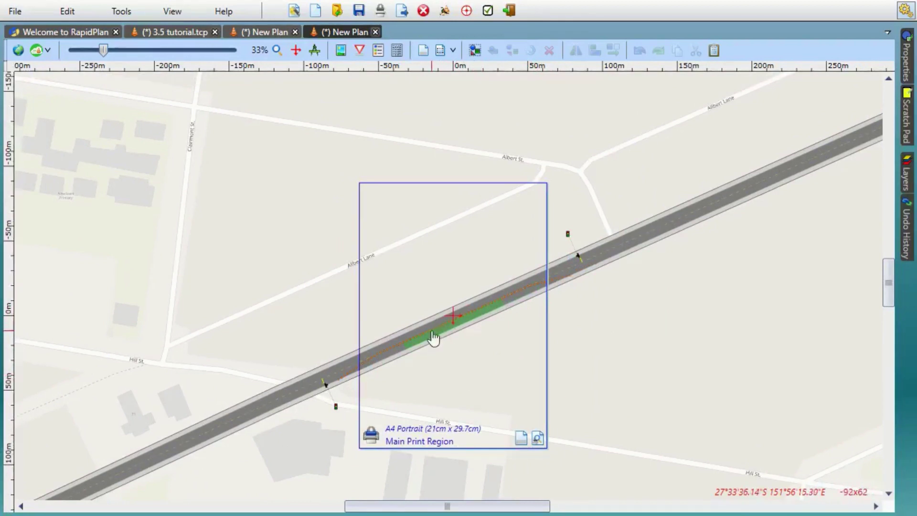
{"action": "scroll", "coordinate": [432, 334], "scroll_direction": "up", "scroll_amount": 1}
{"action": "scroll", "coordinate": [432, 336], "scroll_direction": "up", "scroll_amount": 1}
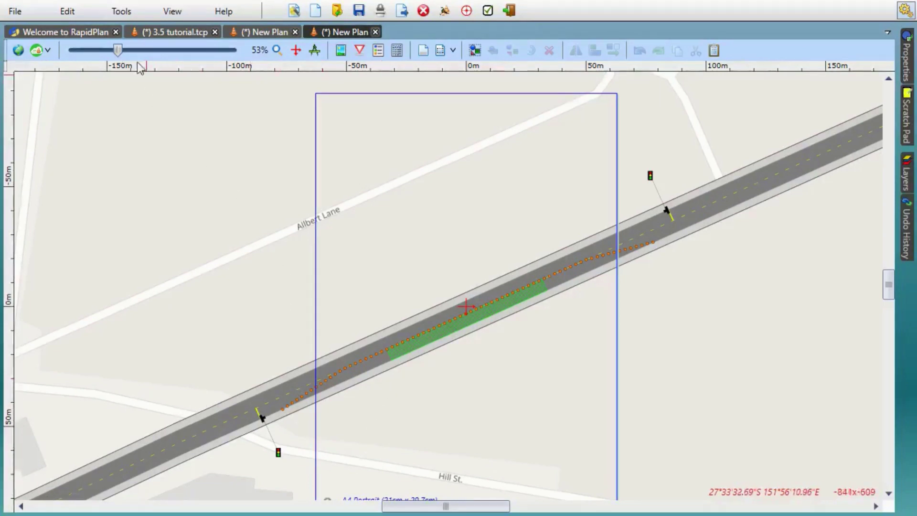
Start a new auto-template plan with the MUTCD Two Lane Module's TA-12 traffic control signals template.
{"action": "left_click", "coordinate": [78, 34]}
{"action": "left_click", "coordinate": [105, 101]}
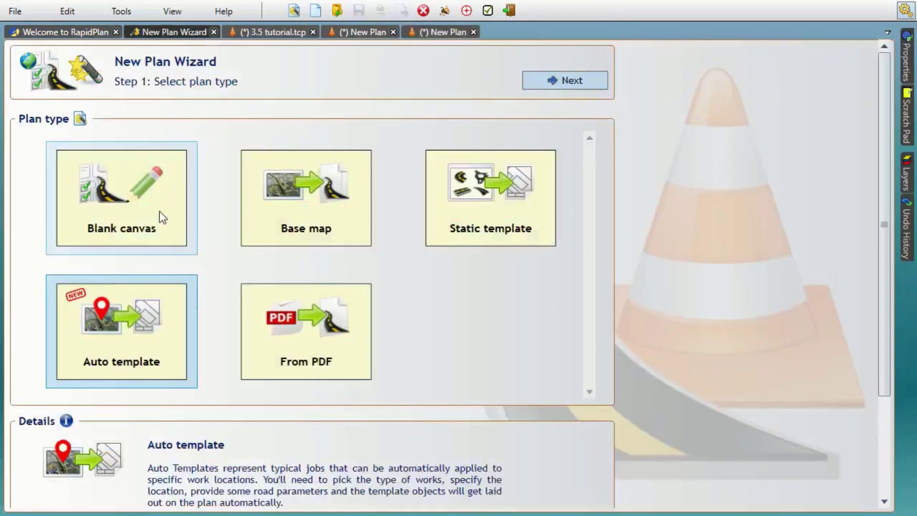
{"action": "double_click", "coordinate": [138, 331]}
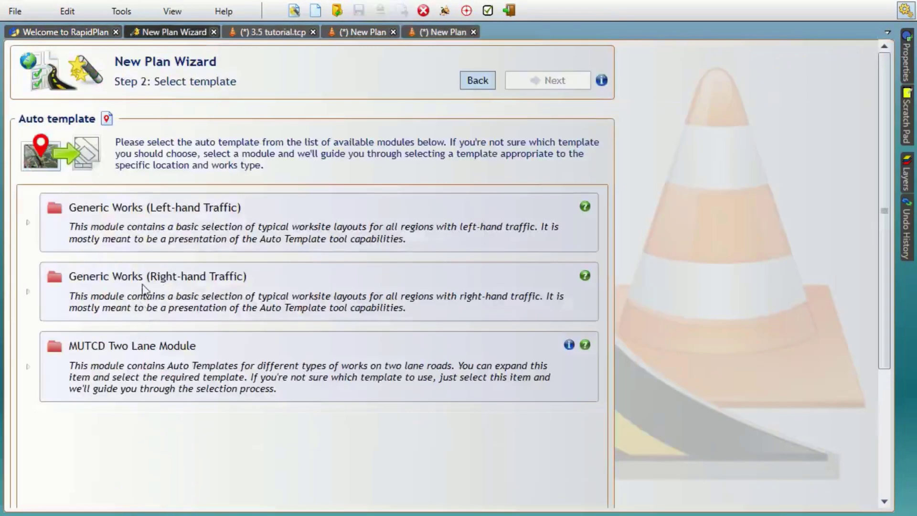
{"action": "left_click", "coordinate": [50, 368]}
{"action": "left_click", "coordinate": [28, 366]}
{"action": "scroll", "coordinate": [132, 378], "scroll_direction": "down", "scroll_amount": 3}
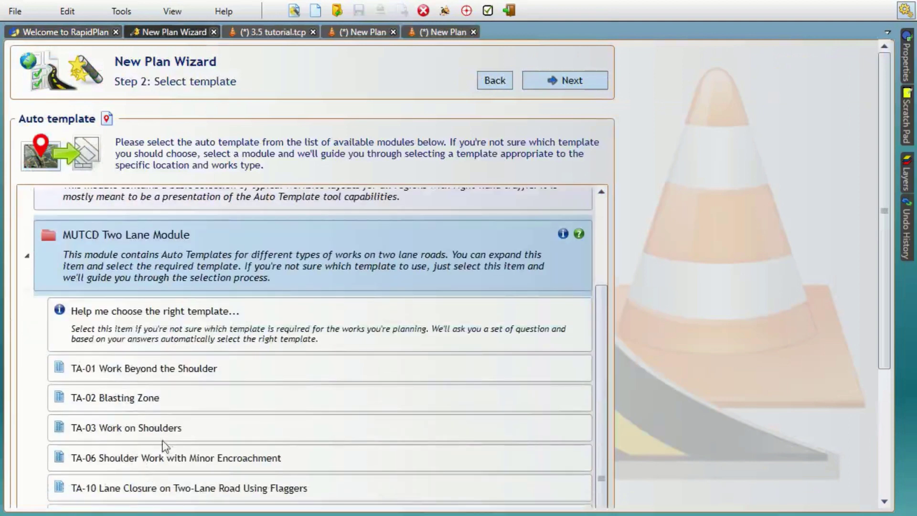
{"action": "left_click", "coordinate": [219, 486]}
{"action": "scroll", "coordinate": [773, 449], "scroll_direction": "down", "scroll_amount": 3}
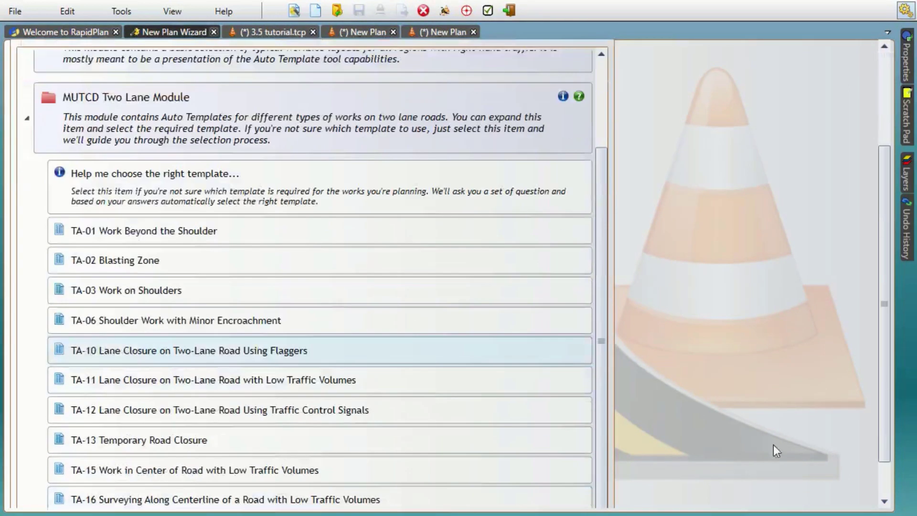
{"action": "left_click", "coordinate": [262, 408]}
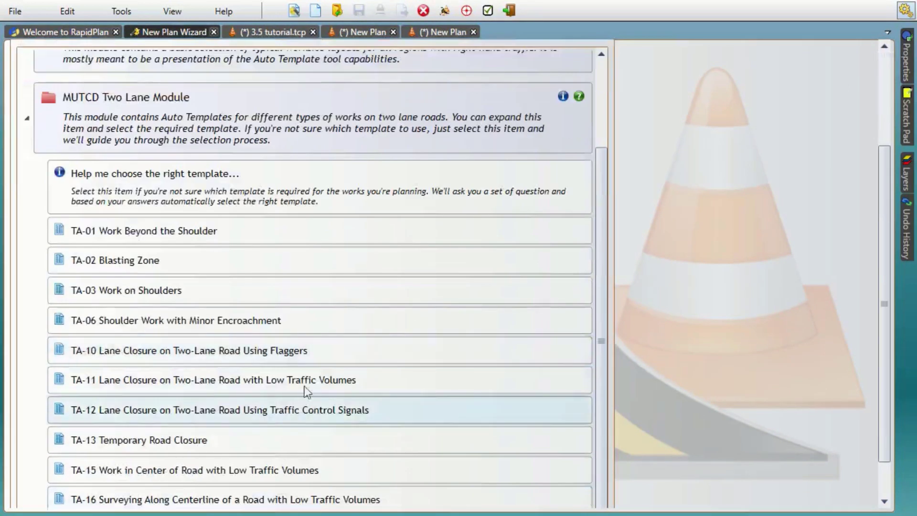
{"action": "double_click", "coordinate": [168, 418]}
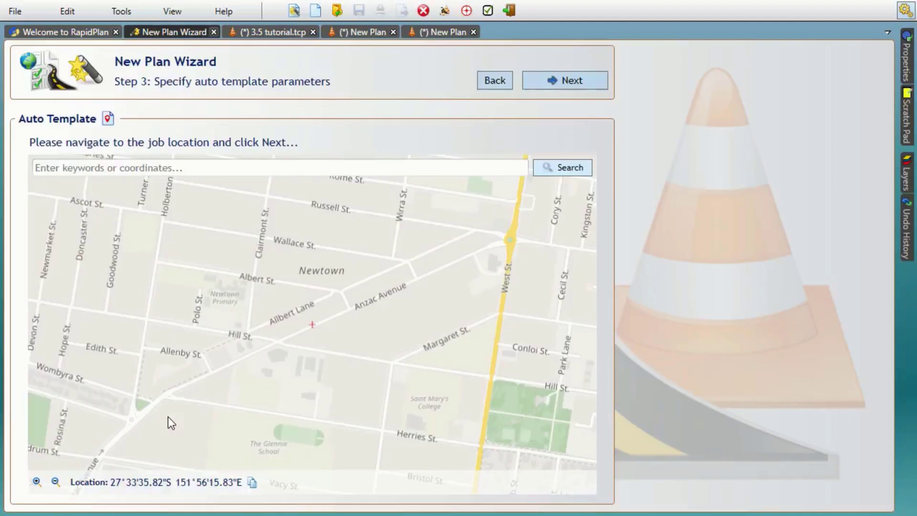
Set Anzac Avenue as the works road, mark the works end, and create the plan.
{"action": "left_click", "coordinate": [554, 86]}
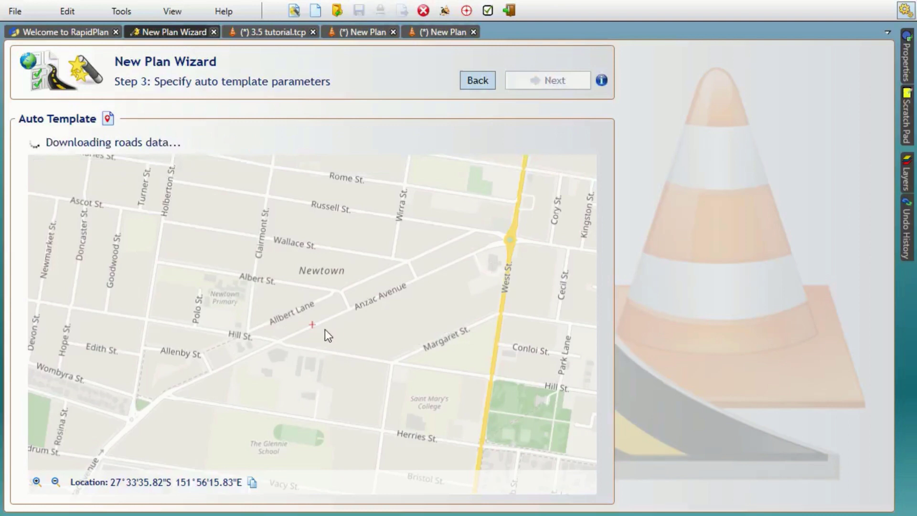
{"action": "left_click", "coordinate": [313, 334]}
{"action": "left_click", "coordinate": [559, 81]}
{"action": "left_click", "coordinate": [376, 303]}
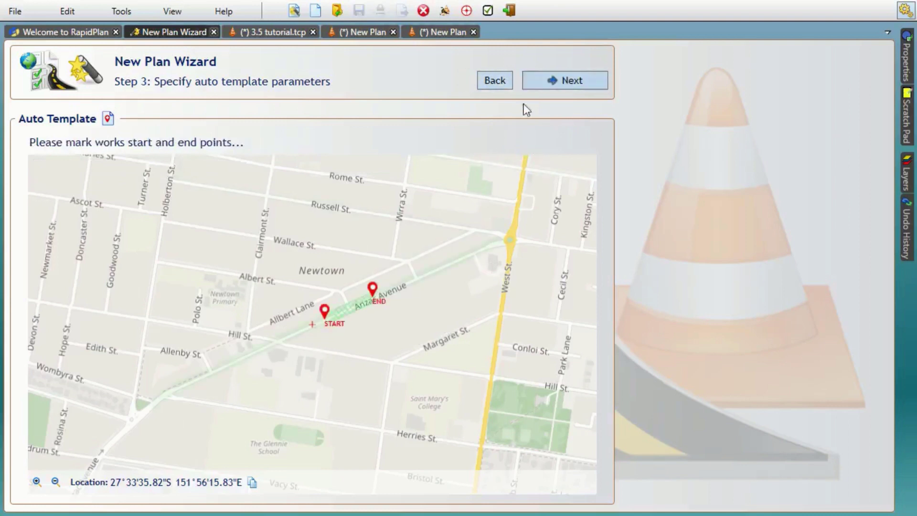
{"action": "left_click", "coordinate": [551, 85]}
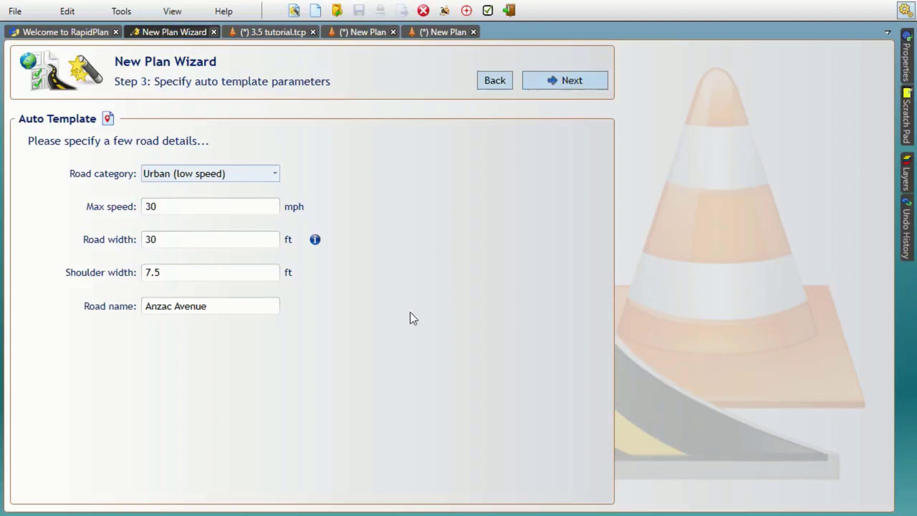
{"action": "left_click", "coordinate": [589, 80]}
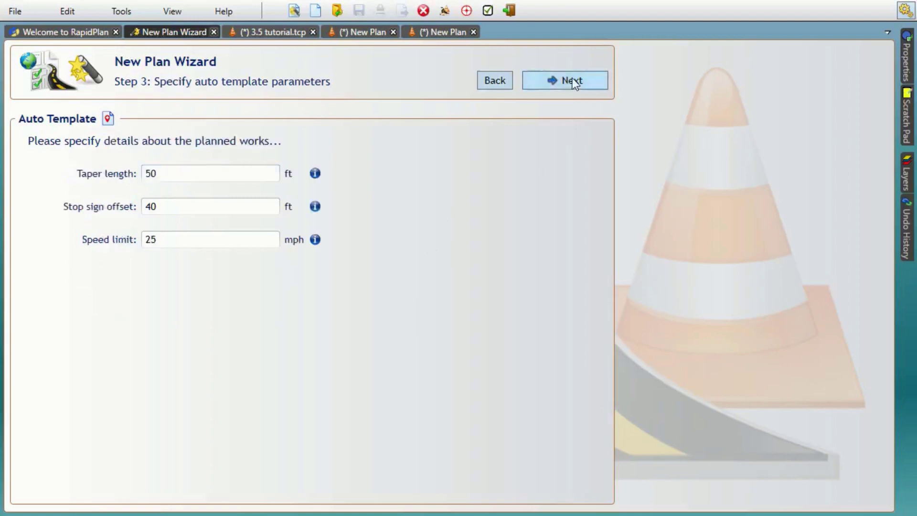
{"action": "left_click", "coordinate": [573, 81]}
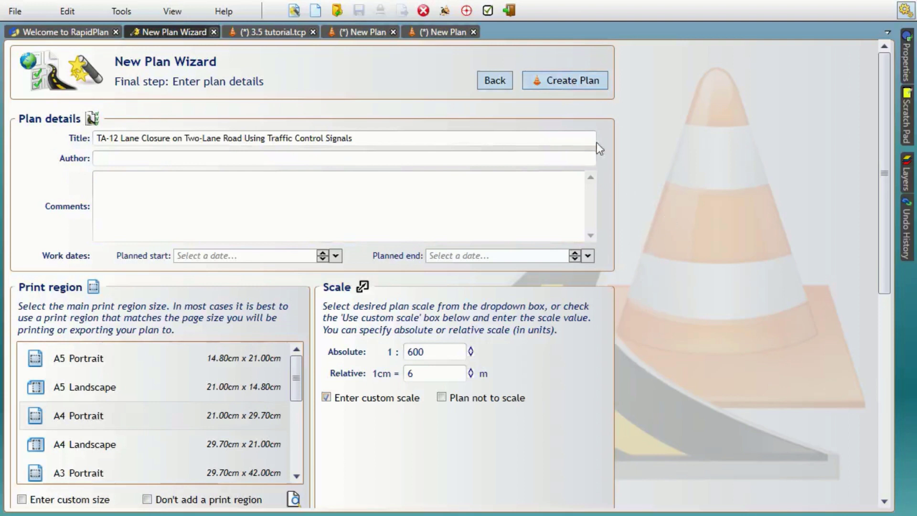
{"action": "left_click", "coordinate": [561, 82]}
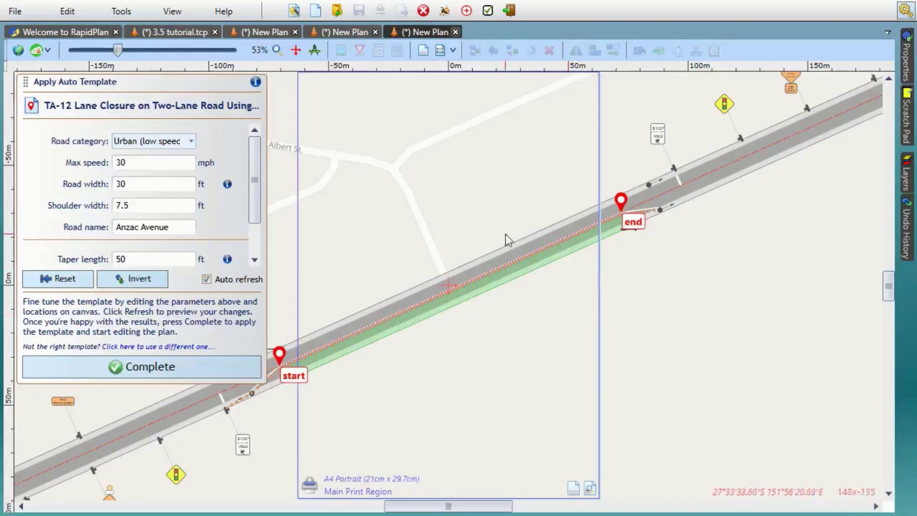
{"action": "scroll", "coordinate": [457, 206], "scroll_direction": "down", "scroll_amount": 1}
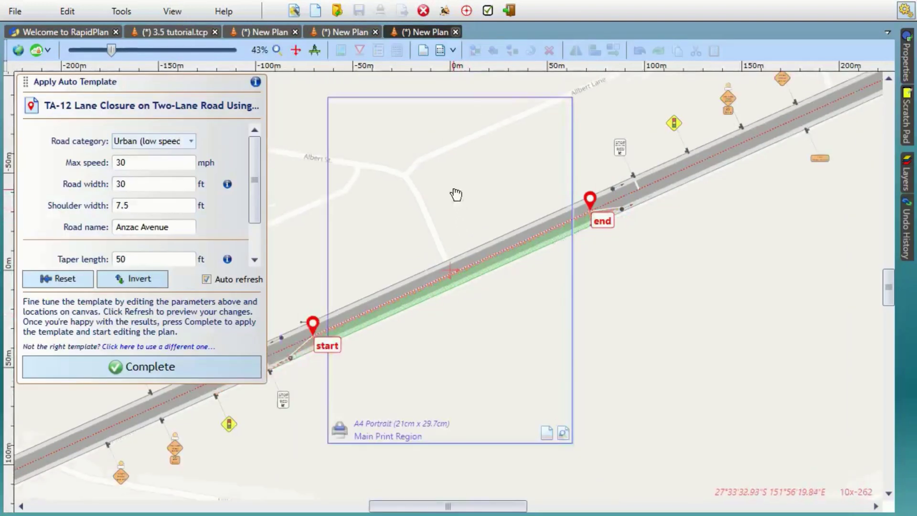
{"action": "scroll", "coordinate": [477, 229], "scroll_direction": "down", "scroll_amount": 1}
{"action": "scroll", "coordinate": [494, 258], "scroll_direction": "down", "scroll_amount": 1}
{"action": "middle_click_drag", "start_coordinate": [494, 265], "coordinate": [580, 314]}
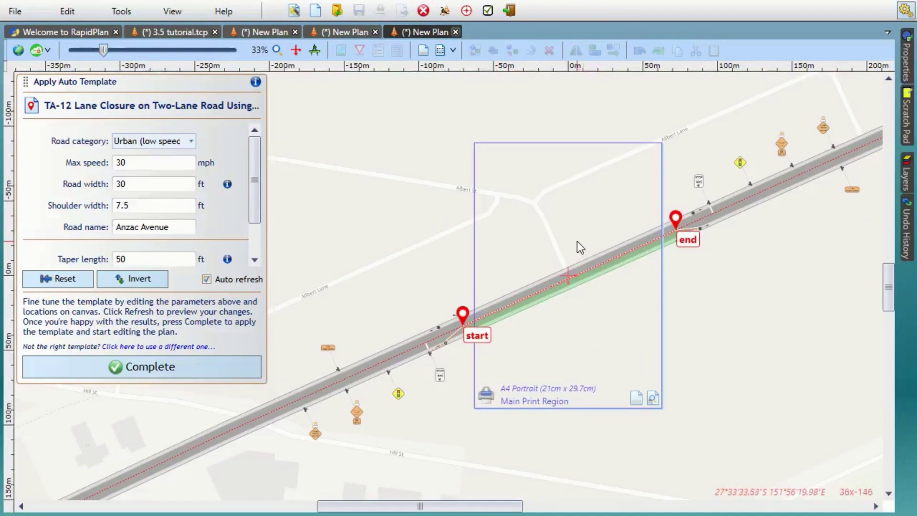
{"action": "scroll", "coordinate": [578, 242], "scroll_direction": "down", "scroll_amount": 1}
{"action": "middle_click_drag", "start_coordinate": [598, 287], "coordinate": [568, 305]}
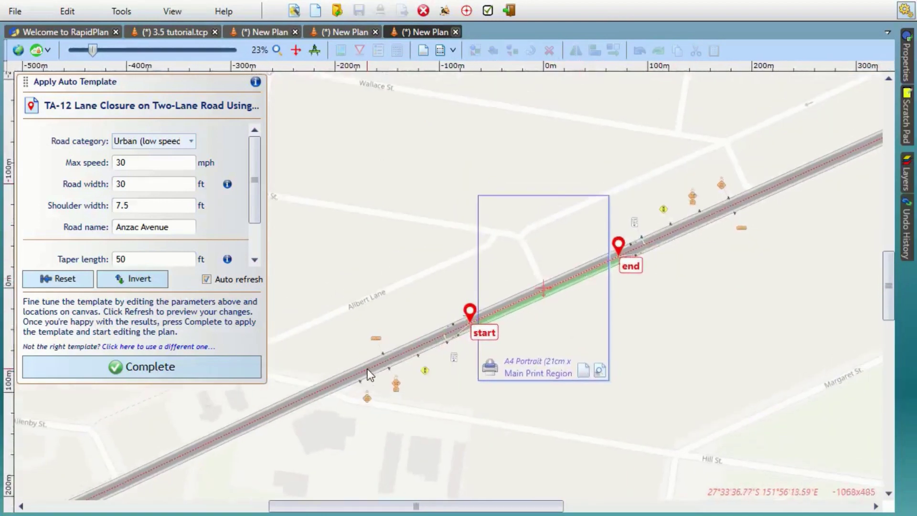
{"action": "left_click", "coordinate": [191, 141]}
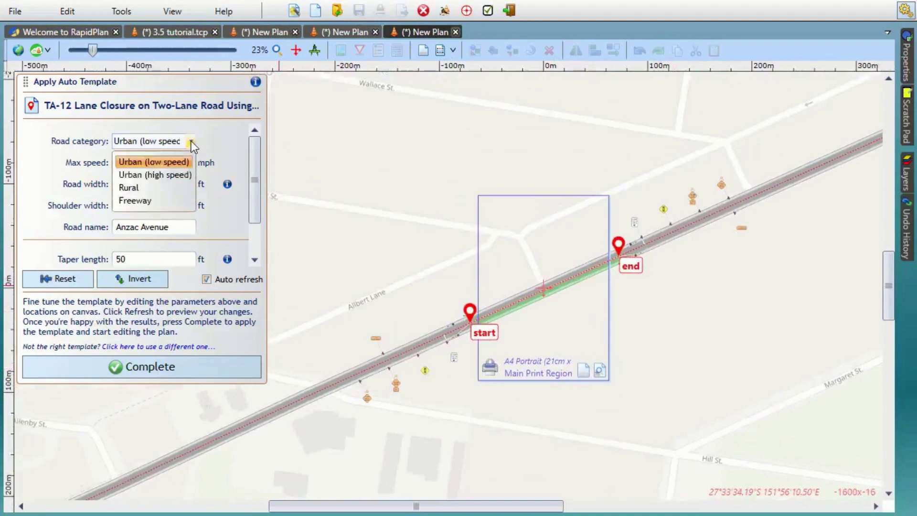
{"action": "left_click", "coordinate": [173, 173]}
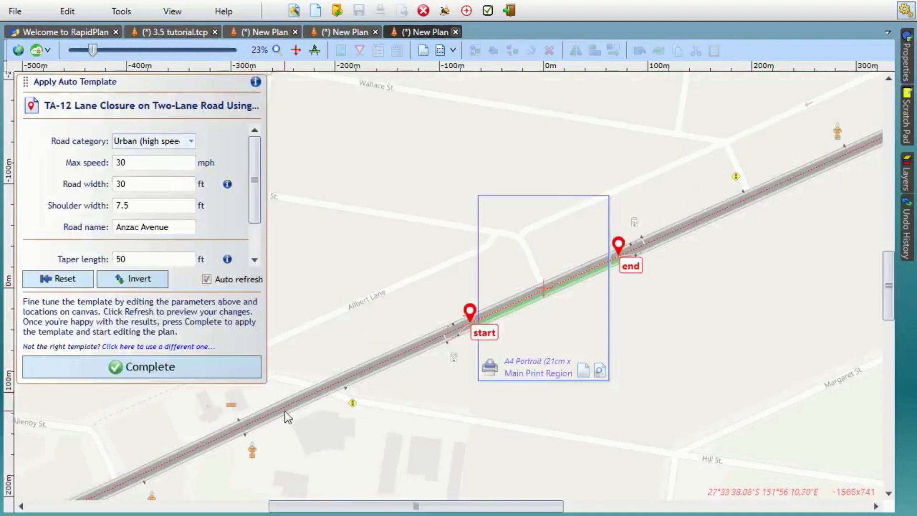
{"action": "left_click", "coordinate": [186, 141]}
{"action": "left_click", "coordinate": [158, 157]}
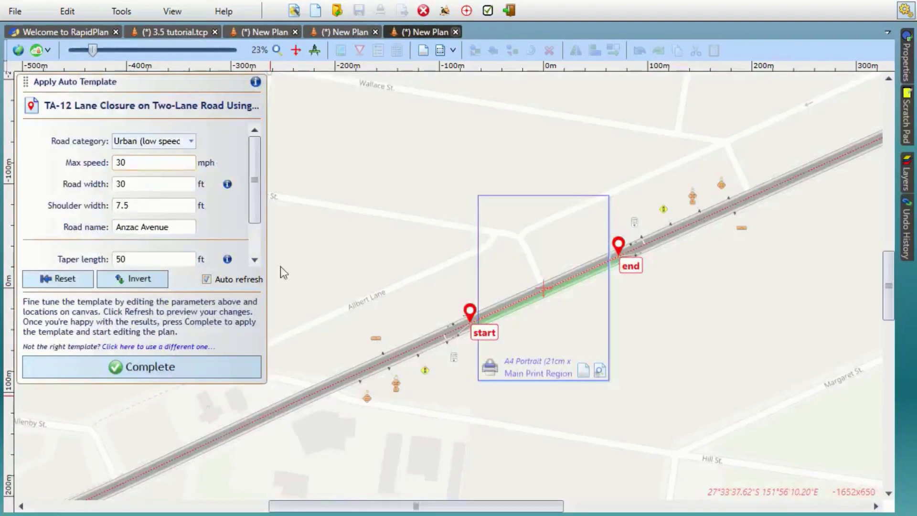
Change the template Speed limit from 25 to 40 so the plaque reads 40 M.P.H.
{"action": "scroll", "coordinate": [389, 392], "scroll_direction": "up", "scroll_amount": 4}
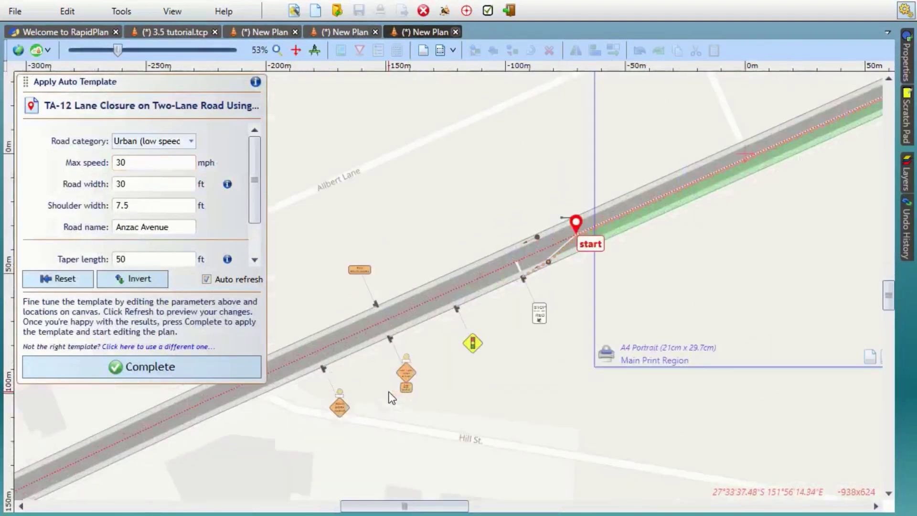
{"action": "scroll", "coordinate": [386, 392], "scroll_direction": "up", "scroll_amount": 1}
{"action": "scroll", "coordinate": [208, 222], "scroll_direction": "down", "scroll_amount": 2}
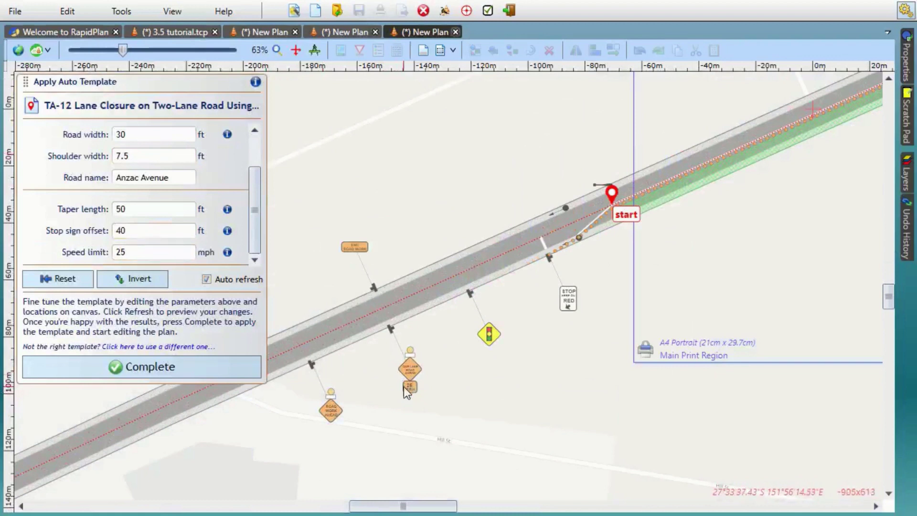
{"action": "scroll", "coordinate": [403, 386], "scroll_direction": "up", "scroll_amount": 5}
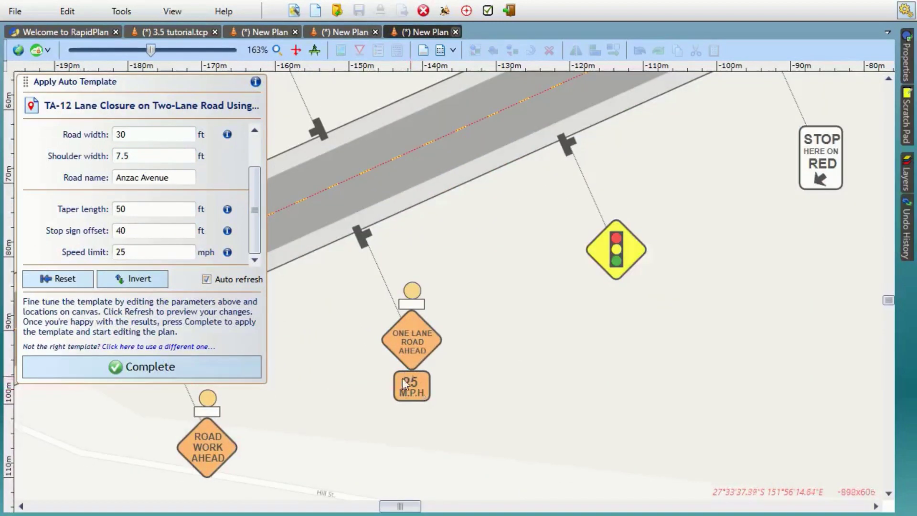
{"action": "left_click", "coordinate": [118, 252]}
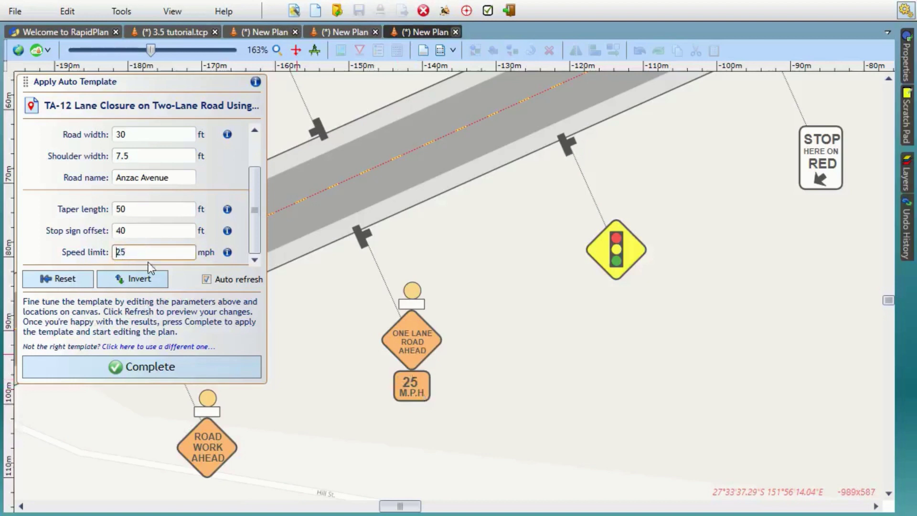
{"action": "double_click", "coordinate": [120, 252]}
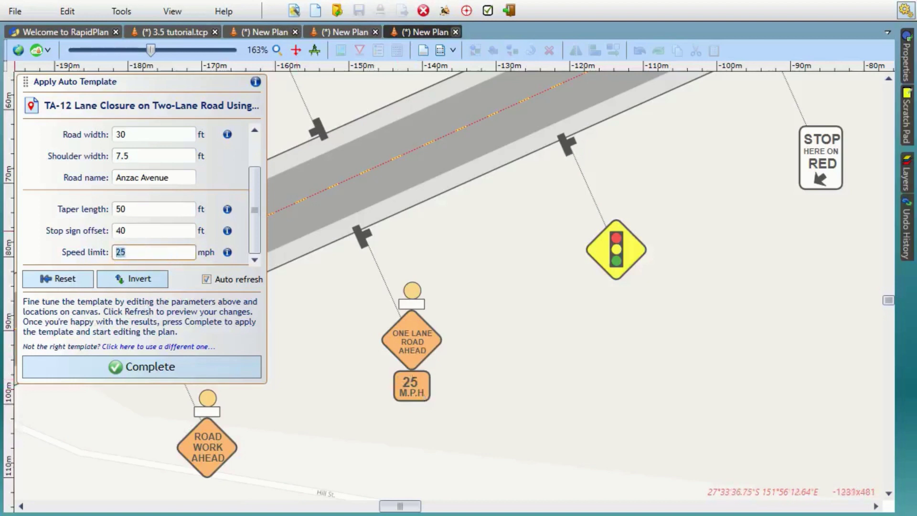
{"action": "type", "text": "40"}
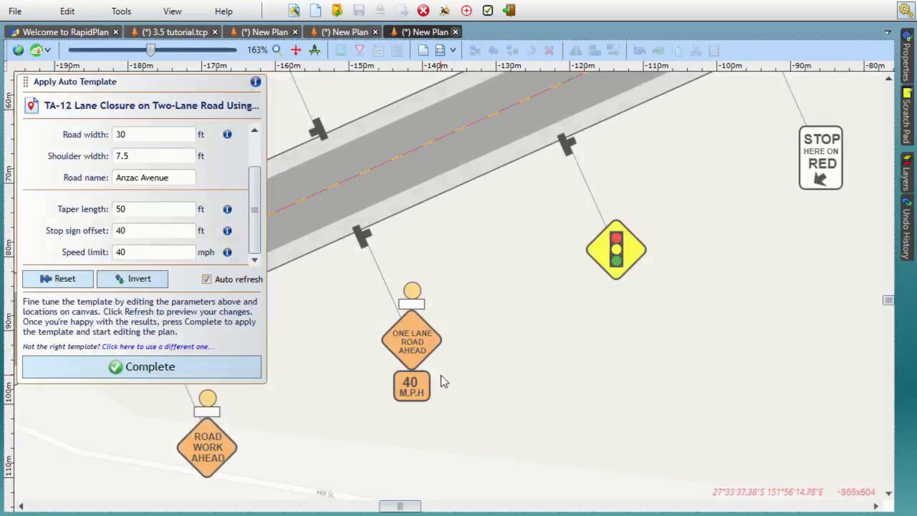
{"action": "scroll", "coordinate": [531, 256], "scroll_direction": "down", "scroll_amount": 5}
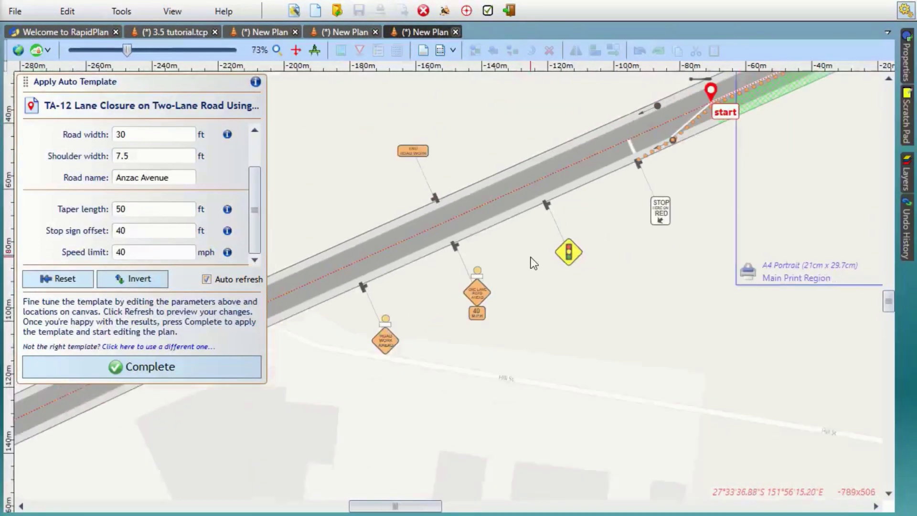
{"action": "middle_click_drag", "start_coordinate": [531, 257], "coordinate": [467, 485]}
{"action": "scroll", "coordinate": [492, 396], "scroll_direction": "down", "scroll_amount": 3}
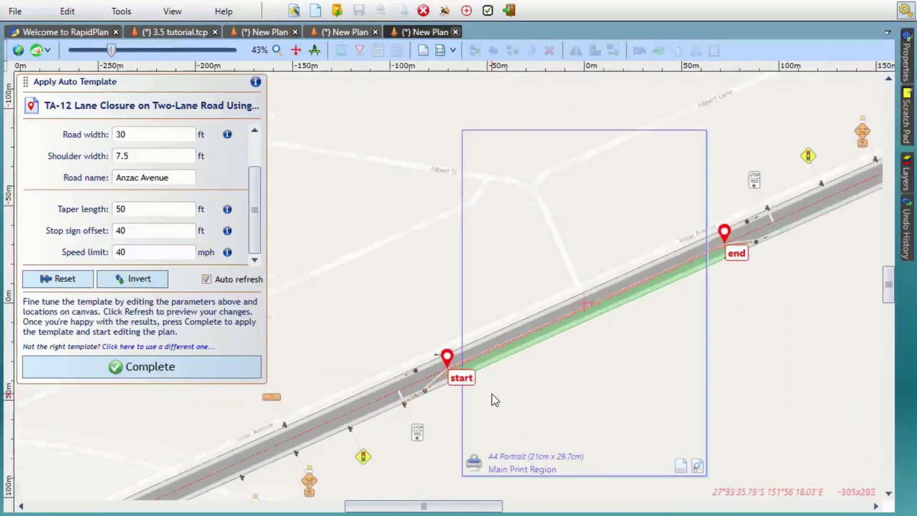
{"action": "scroll", "coordinate": [549, 399], "scroll_direction": "down", "scroll_amount": 2}
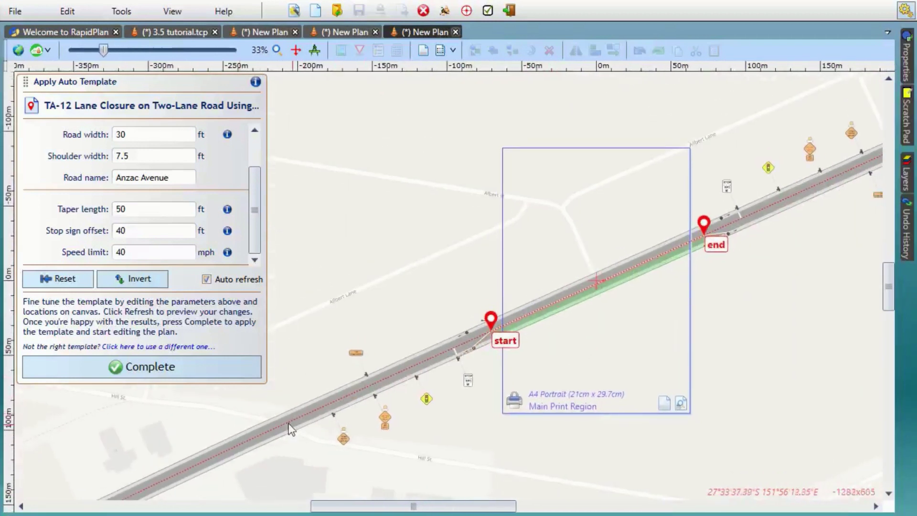
Complete the TA-12 template and acknowledge the Albert Street connecting-roads warning.
{"action": "left_click", "coordinate": [171, 367]}
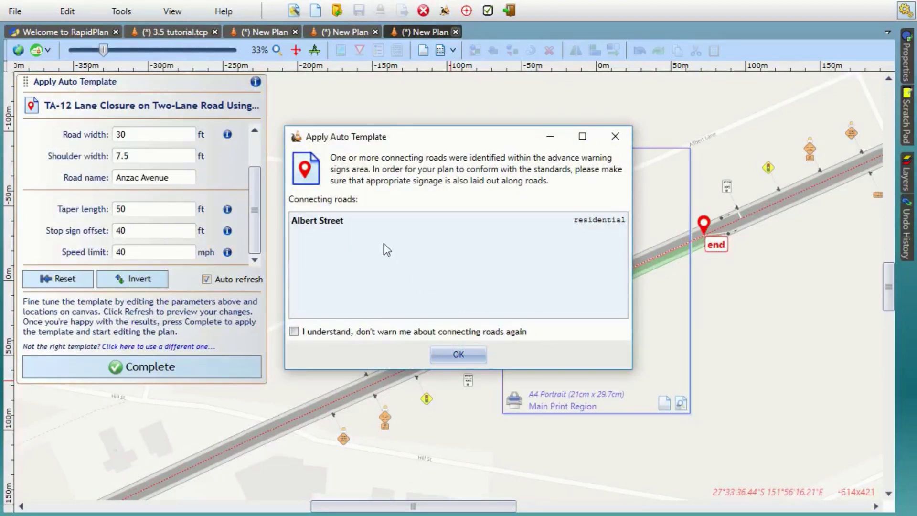
{"action": "left_click_drag", "start_coordinate": [394, 140], "coordinate": [154, 180]}
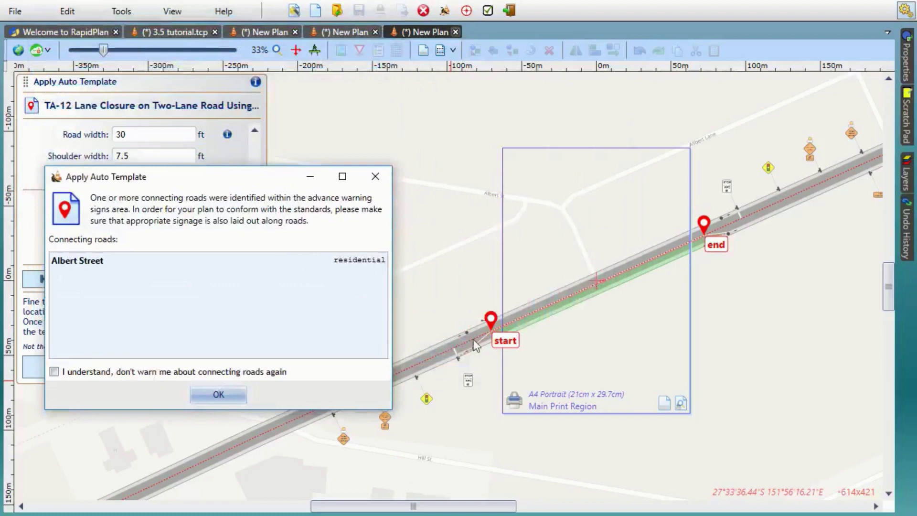
{"action": "left_click_drag", "start_coordinate": [218, 182], "coordinate": [453, 173]}
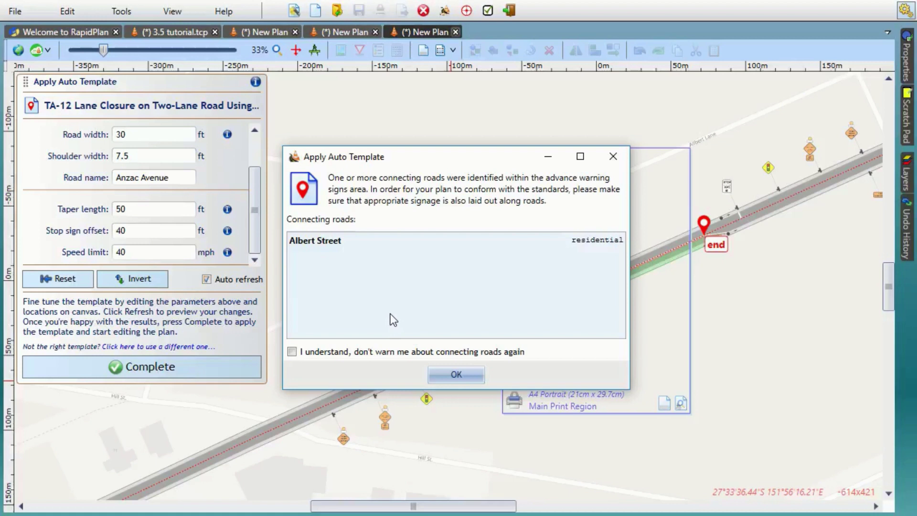
{"action": "left_click", "coordinate": [456, 375]}
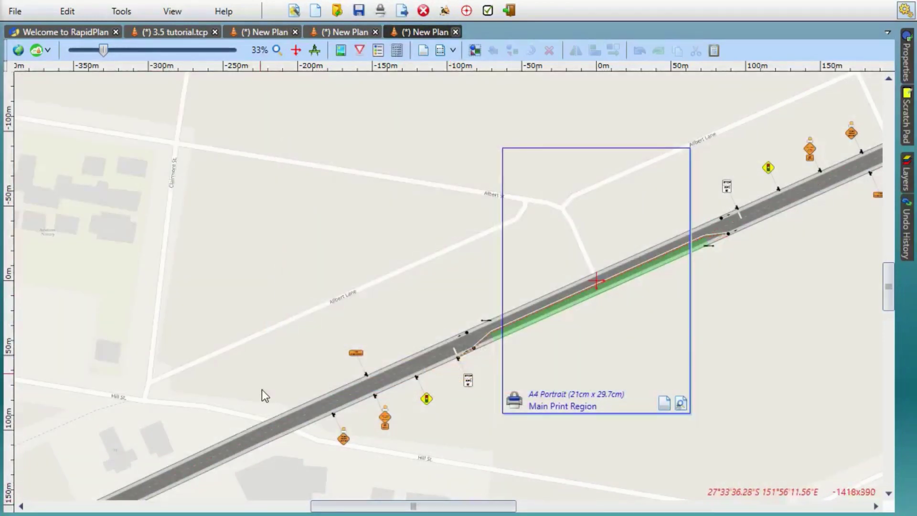
Switch to the Welcome to RapidPlan v3.5 start page tab.
{"action": "left_click", "coordinate": [62, 33]}
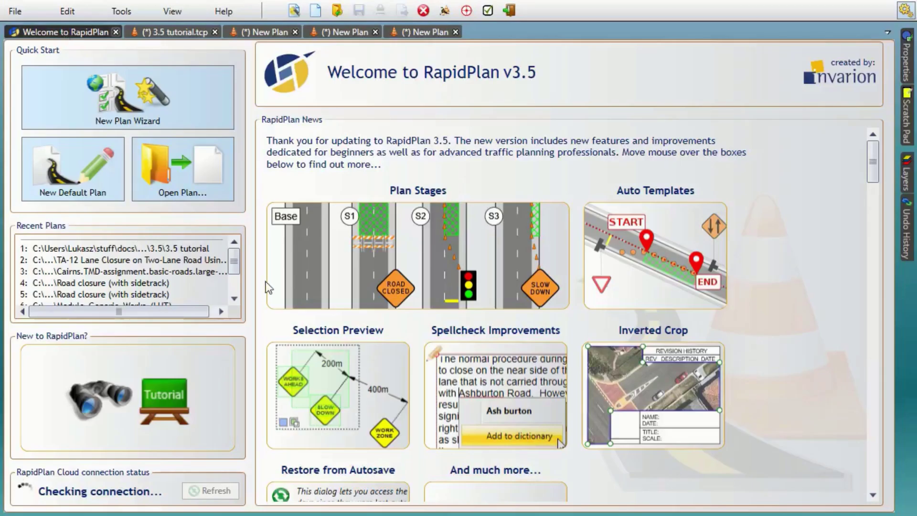
{"action": "mouse_move", "coordinate": [369, 347]}
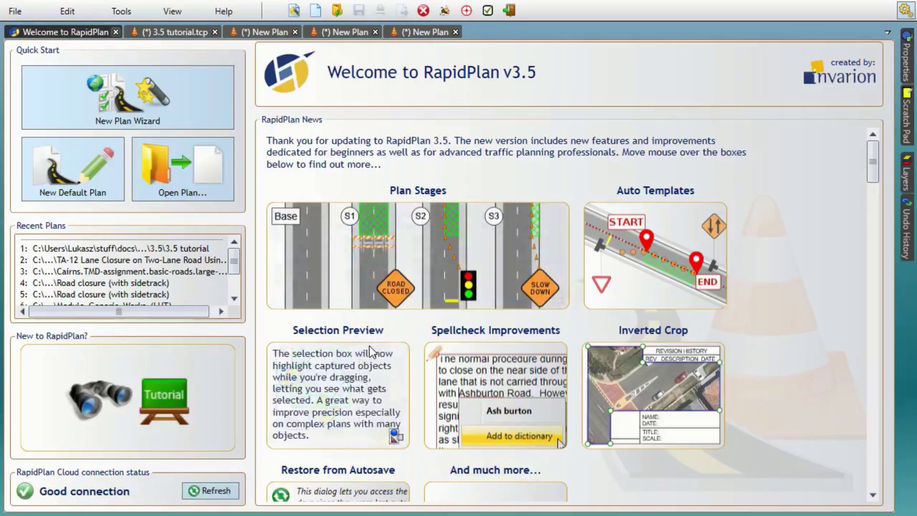